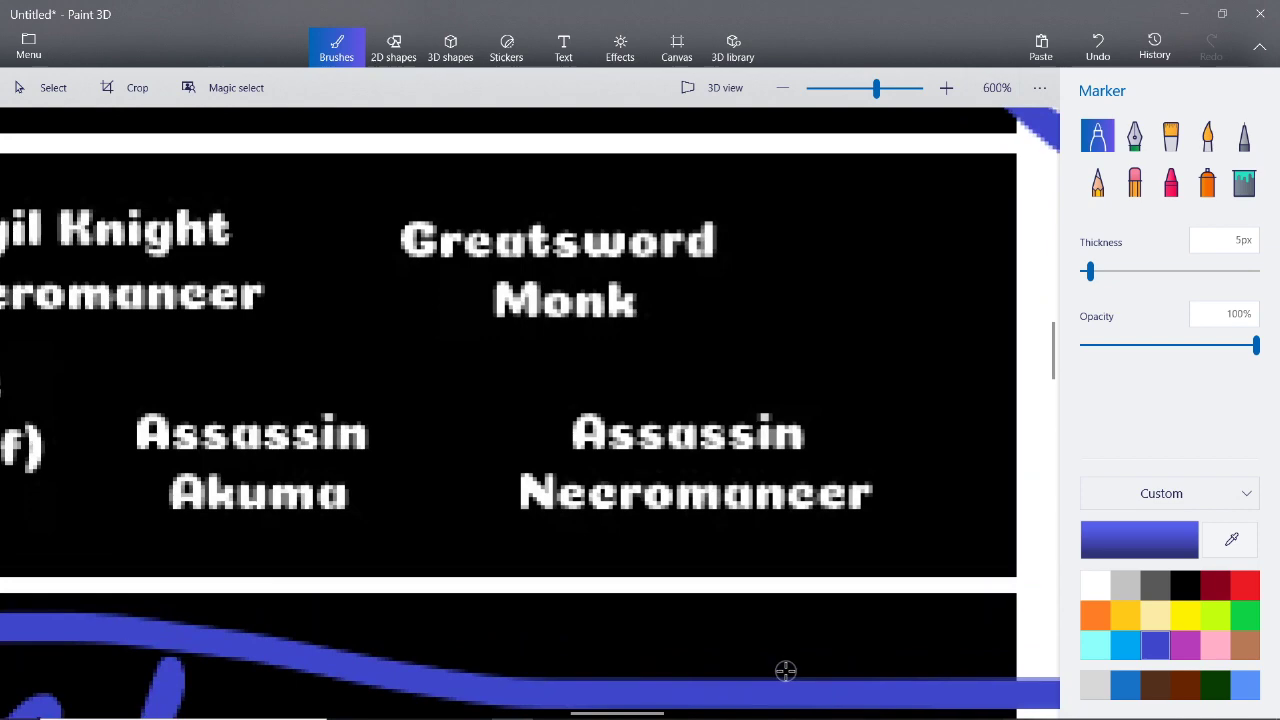
Handwrite a 9 in blue marker beside the Assassin Necromancer entry in the tier table
{"action": "scroll", "coordinate": [786, 670], "scroll_direction": "down", "scroll_amount": 5}
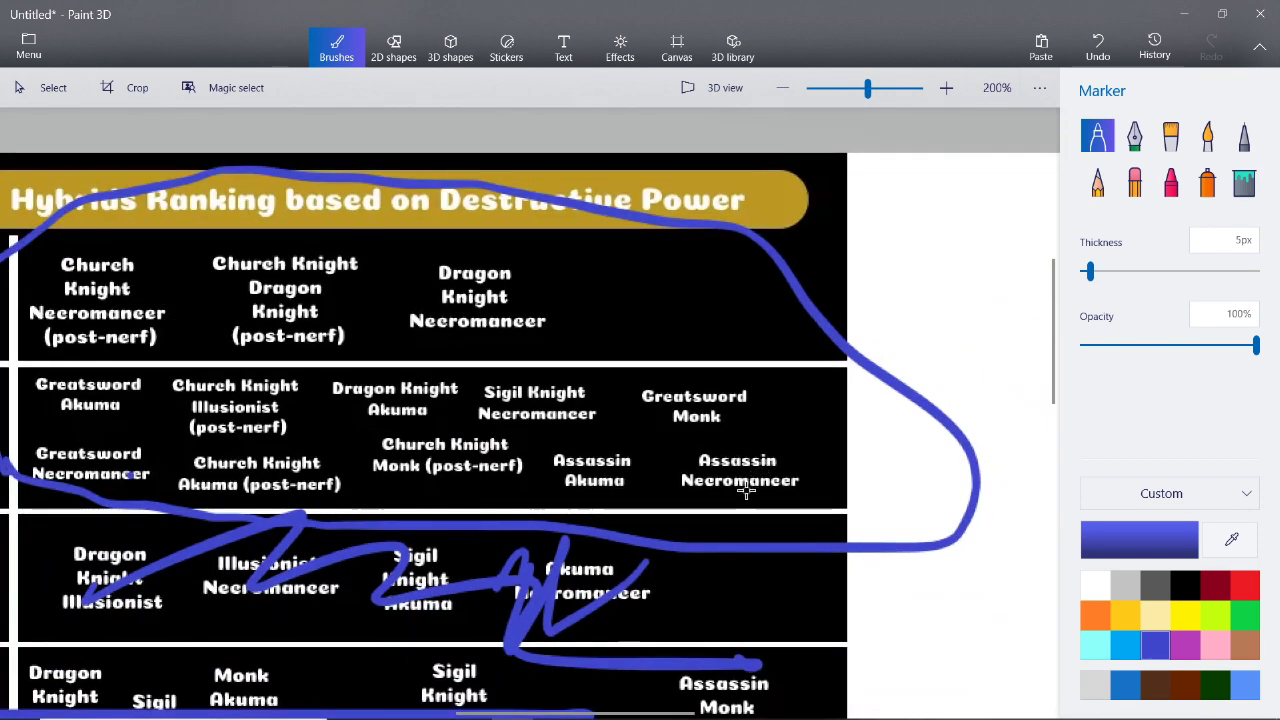
{"action": "scroll", "coordinate": [745, 490], "scroll_direction": "up", "scroll_amount": 4}
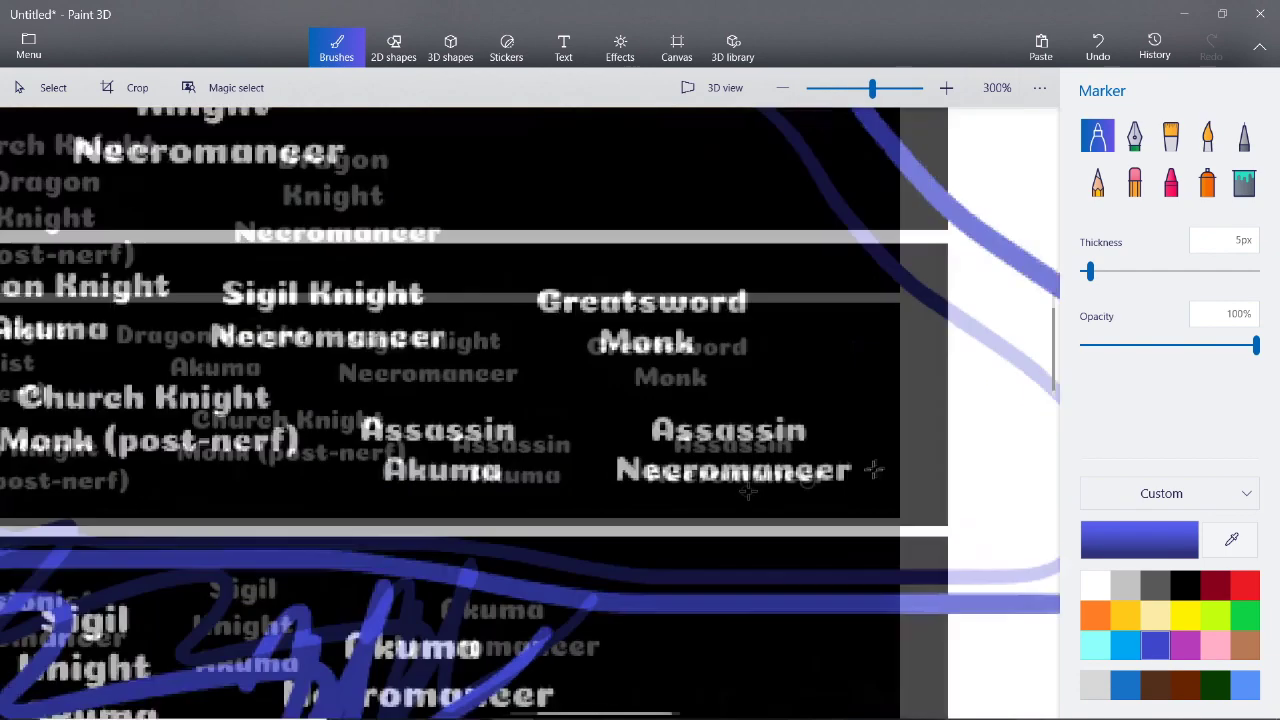
{"action": "scroll", "coordinate": [930, 455], "scroll_direction": "up", "scroll_amount": 1}
{"action": "scroll", "coordinate": [932, 456], "scroll_direction": "up", "scroll_amount": 1}
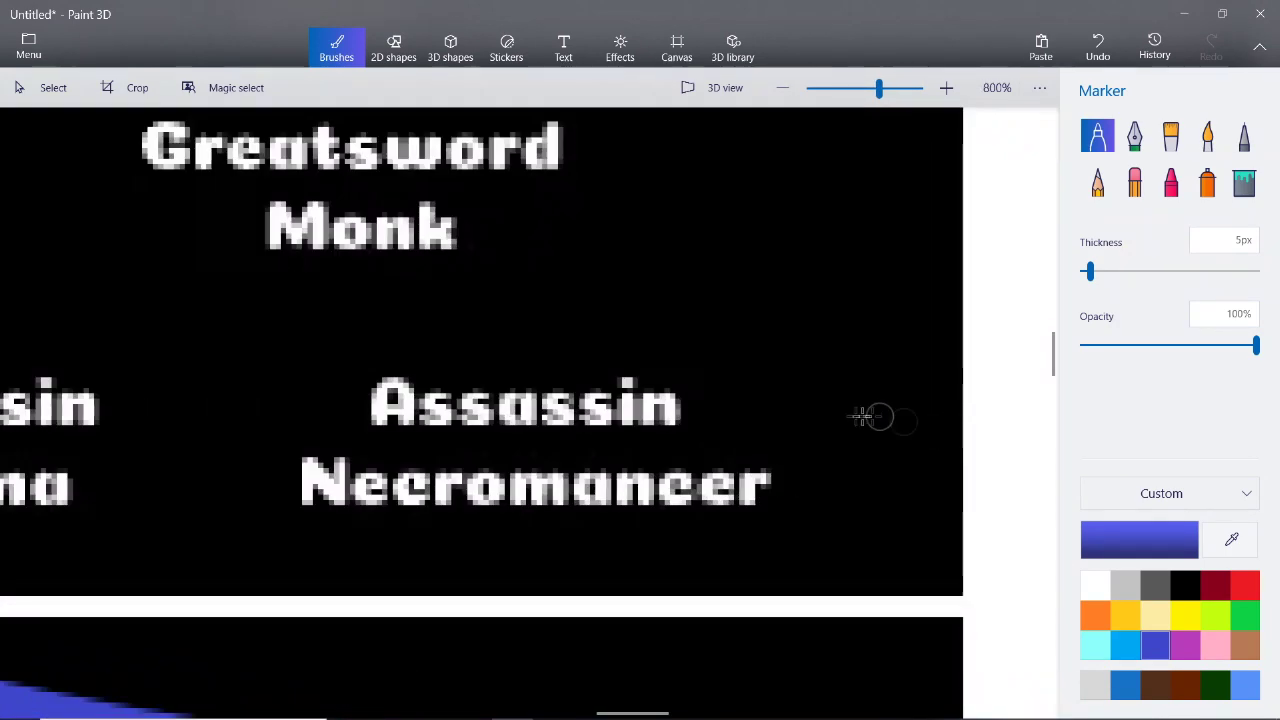
{"action": "mouse_move", "coordinate": [770, 353]}
{"action": "left_mouse_down"}
{"action": "mouse_move", "coordinate": [736, 429]}
{"action": "mouse_move", "coordinate": [777, 371]}
{"action": "mouse_move", "coordinate": [760, 522]}
{"action": "left_mouse_up"}
Handwrite a 6 in blue marker beside the Greatsword Monk entry
{"action": "scroll", "coordinate": [642, 415], "scroll_direction": "down", "scroll_amount": 2}
{"action": "scroll", "coordinate": [517, 285], "scroll_direction": "up", "scroll_amount": 2}
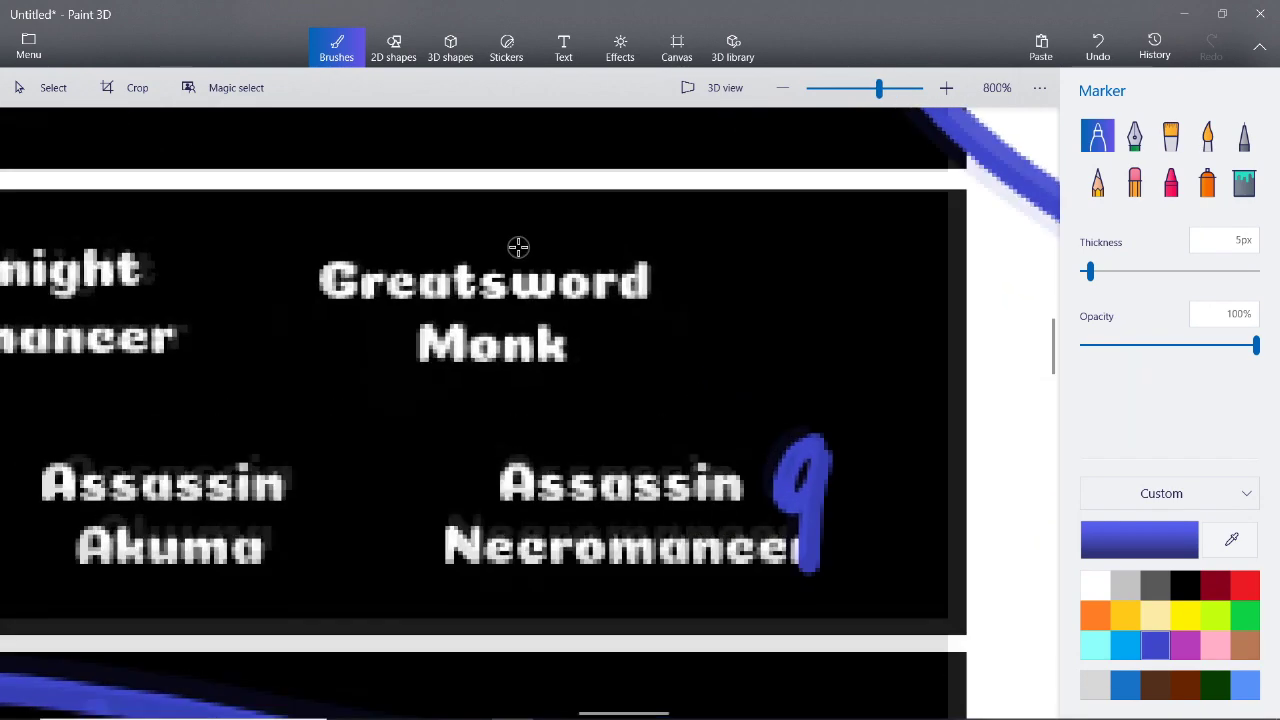
{"action": "mouse_move", "coordinate": [719, 278]}
{"action": "left_mouse_down"}
{"action": "mouse_move", "coordinate": [724, 353]}
{"action": "mouse_move", "coordinate": [841, 162]}
{"action": "mouse_move", "coordinate": [818, 228]}
{"action": "mouse_move", "coordinate": [738, 298]}
{"action": "mouse_move", "coordinate": [735, 393]}
{"action": "mouse_move", "coordinate": [751, 240]}
{"action": "left_mouse_up"}
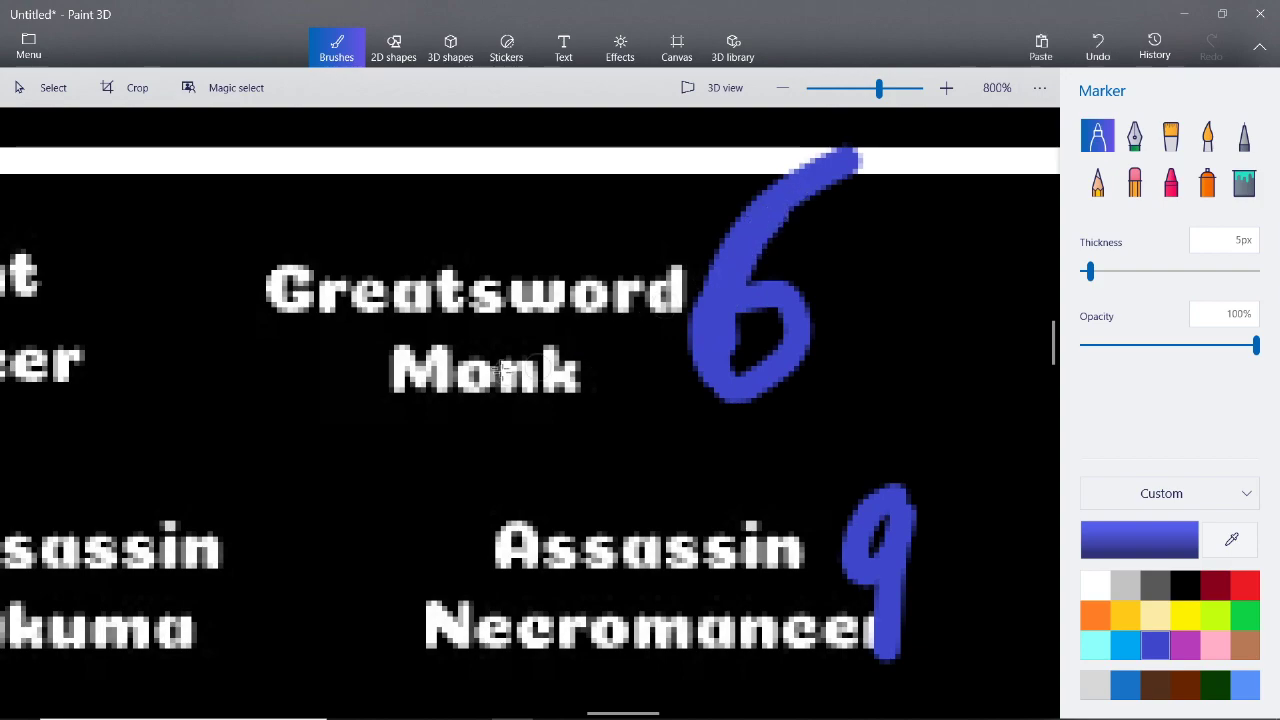
Handwrite a 7 in blue marker over the Assassin Akuma entry
{"action": "scroll", "coordinate": [409, 357], "scroll_direction": "down", "scroll_amount": 4}
{"action": "scroll", "coordinate": [248, 358], "scroll_direction": "up", "scroll_amount": 2}
{"action": "scroll", "coordinate": [766, 346], "scroll_direction": "up", "scroll_amount": 2}
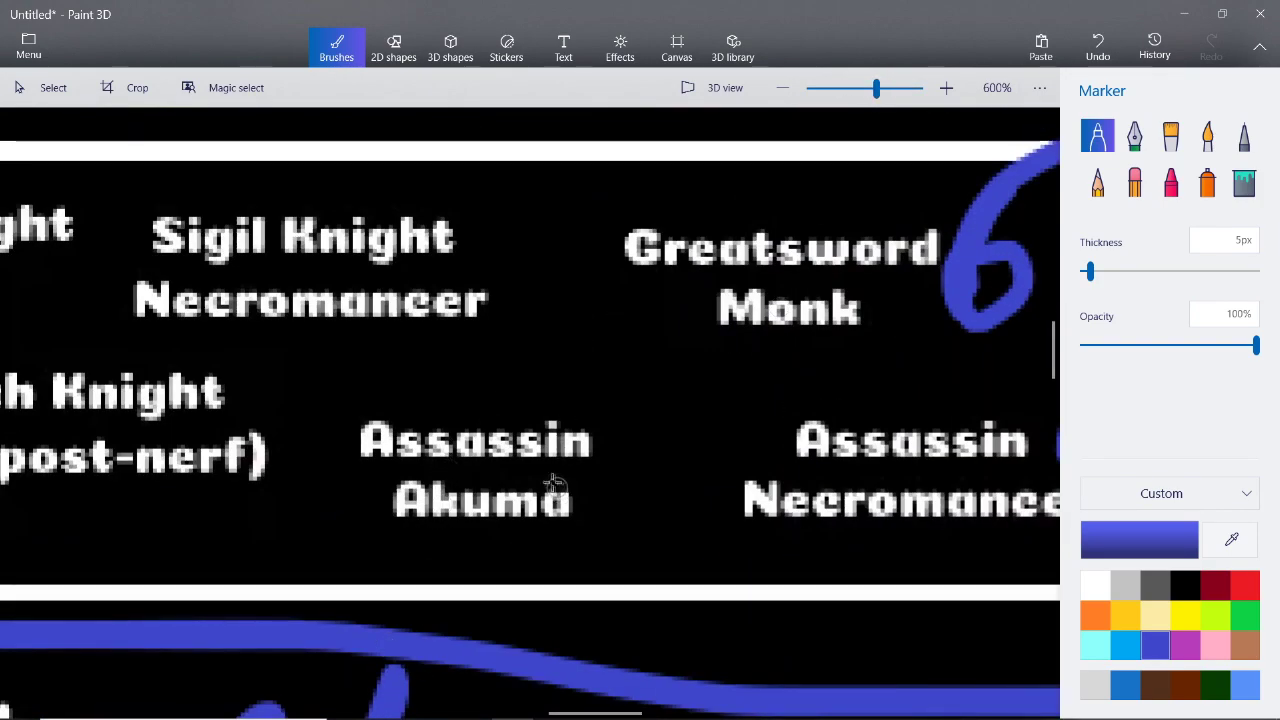
{"action": "scroll", "coordinate": [486, 486], "scroll_direction": "up", "scroll_amount": 5}
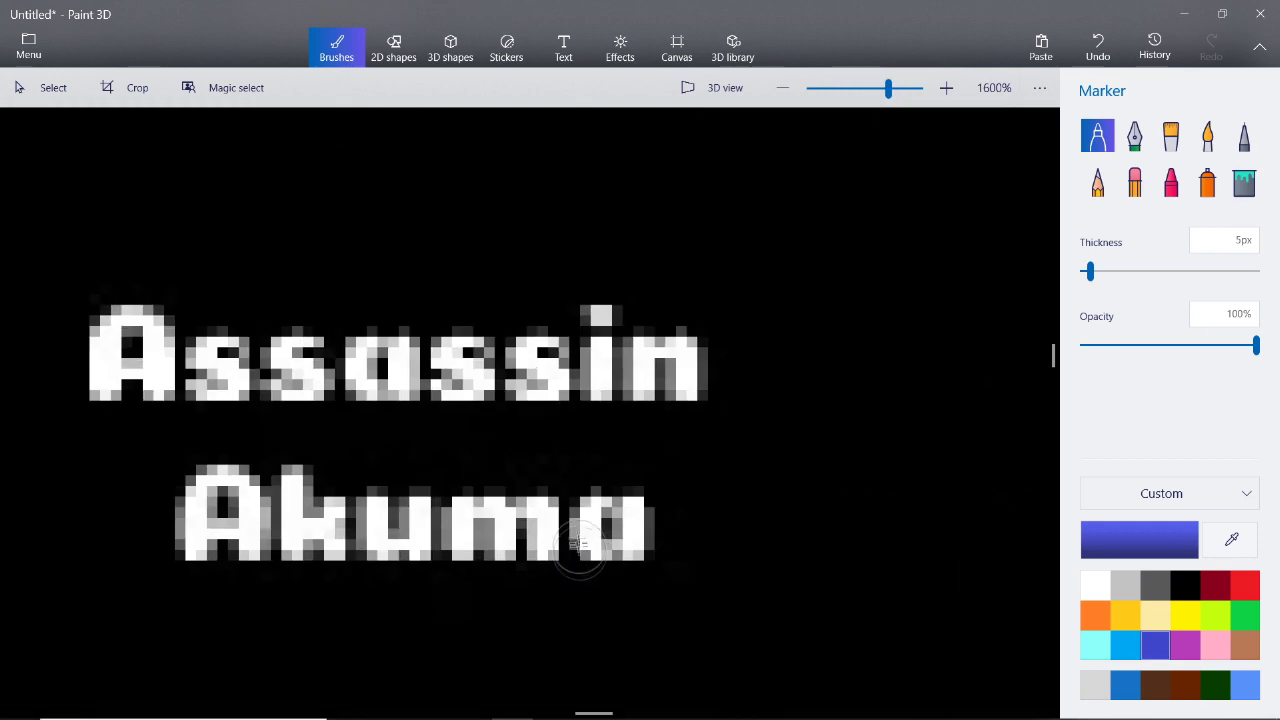
{"action": "scroll", "coordinate": [580, 545], "scroll_direction": "down", "scroll_amount": 2}
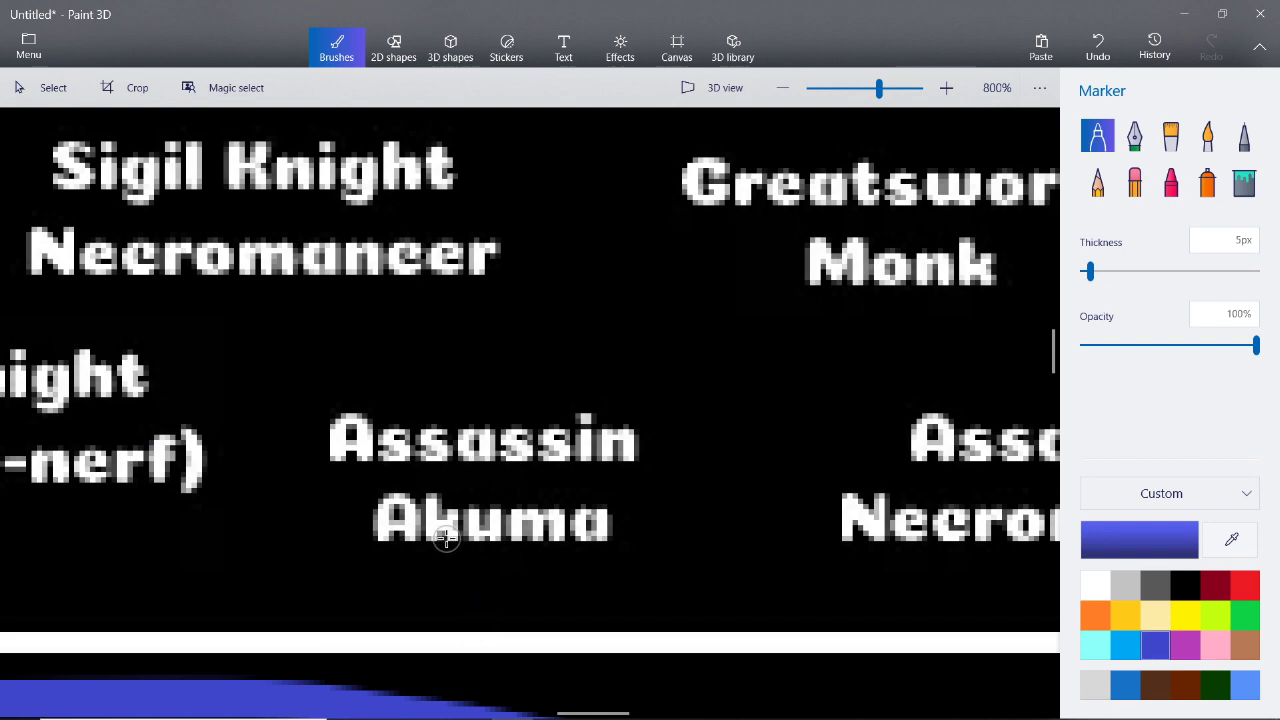
{"action": "scroll", "coordinate": [529, 320], "scroll_direction": "down", "scroll_amount": 2}
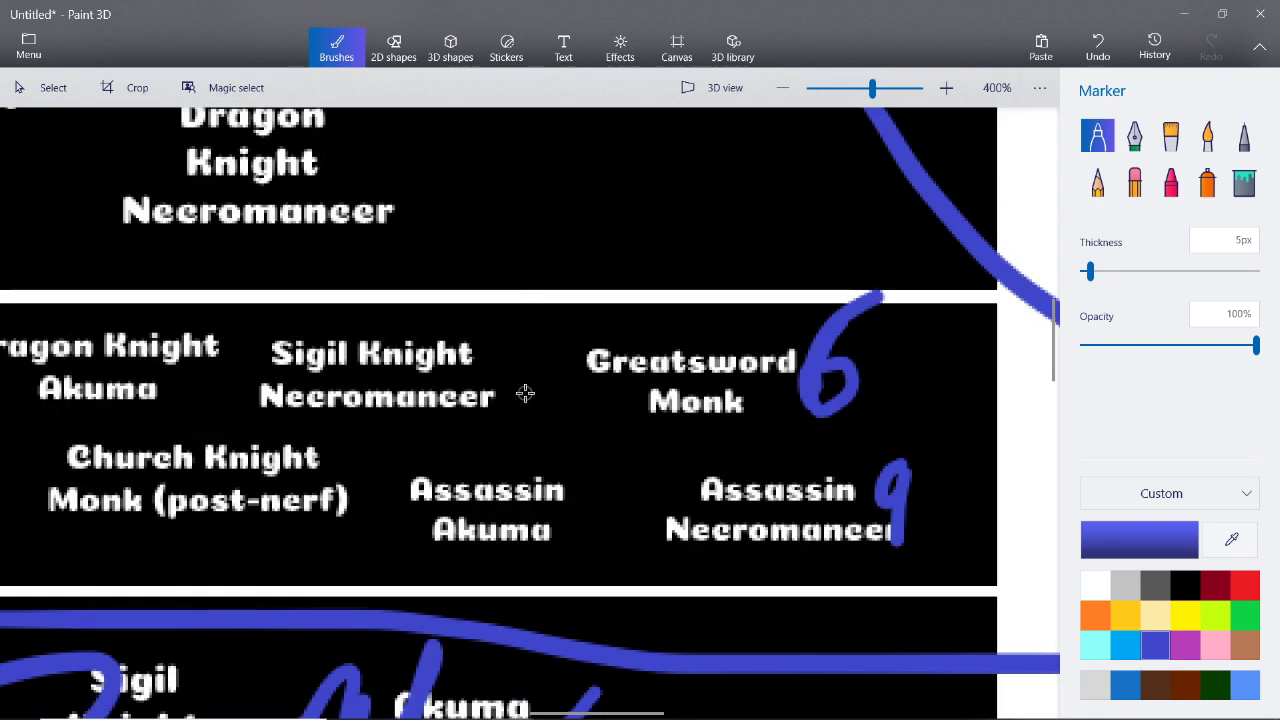
{"action": "scroll", "coordinate": [538, 494], "scroll_direction": "up", "scroll_amount": 1}
{"action": "mouse_move", "coordinate": [538, 494]}
{"action": "left_mouse_down"}
{"action": "mouse_move", "coordinate": [524, 553]}
{"action": "mouse_move", "coordinate": [428, 482]}
{"action": "left_mouse_up"}
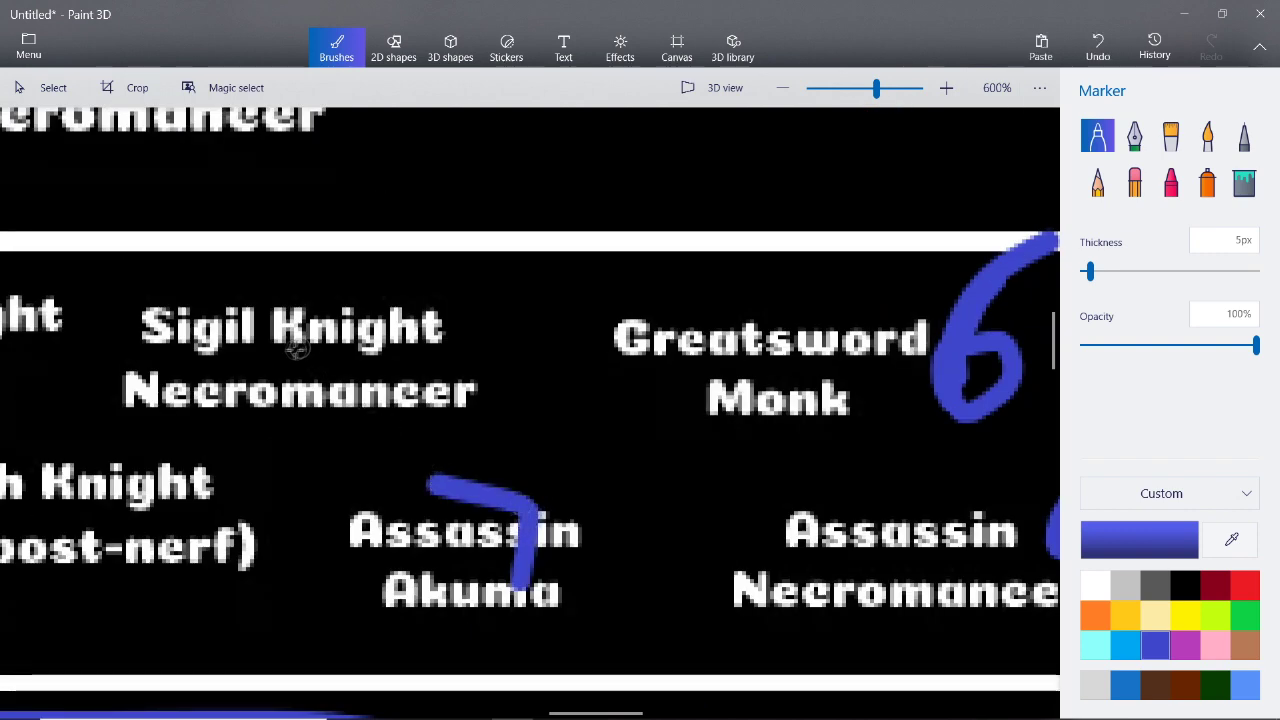
Handwrite an 8 in blue marker over the Sigil Knight Necromancer entry
{"action": "scroll", "coordinate": [290, 341], "scroll_direction": "down", "scroll_amount": 1}
{"action": "scroll", "coordinate": [290, 341], "scroll_direction": "down", "scroll_amount": 1}
{"action": "scroll", "coordinate": [313, 337], "scroll_direction": "up", "scroll_amount": 2}
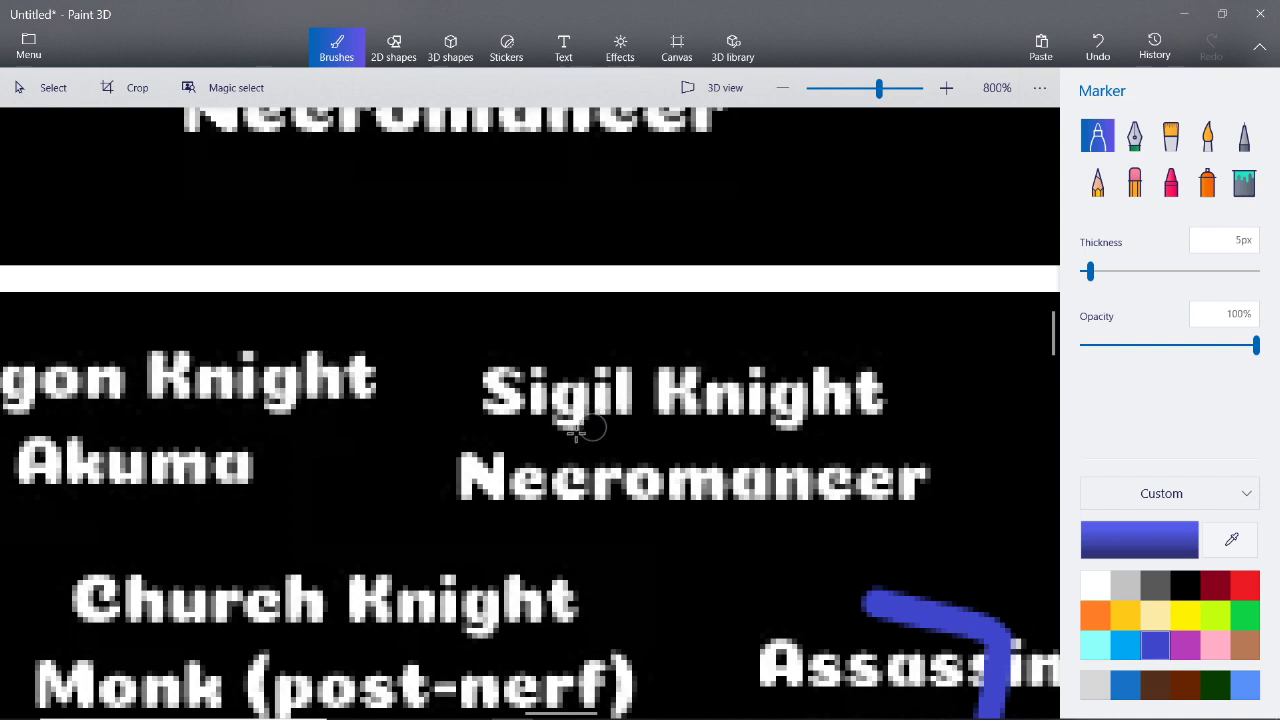
{"action": "scroll", "coordinate": [666, 422], "scroll_direction": "down", "scroll_amount": 1}
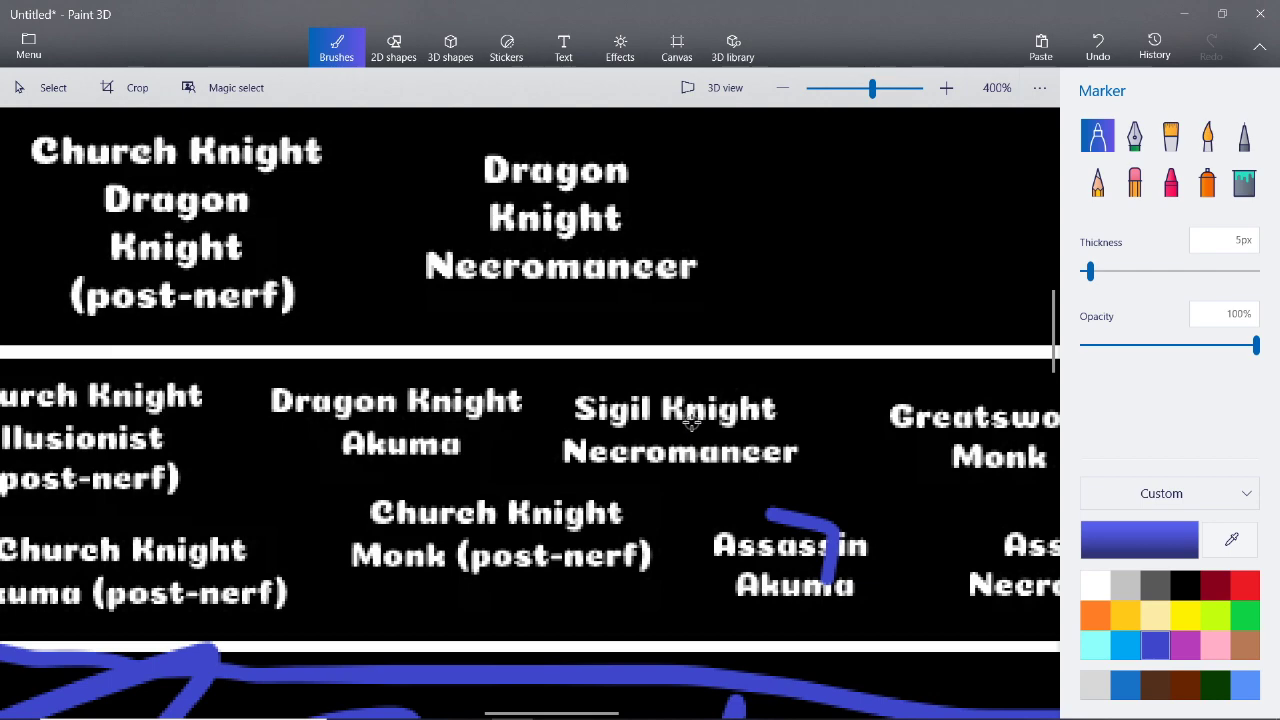
{"action": "scroll", "coordinate": [677, 443], "scroll_direction": "up", "scroll_amount": 4}
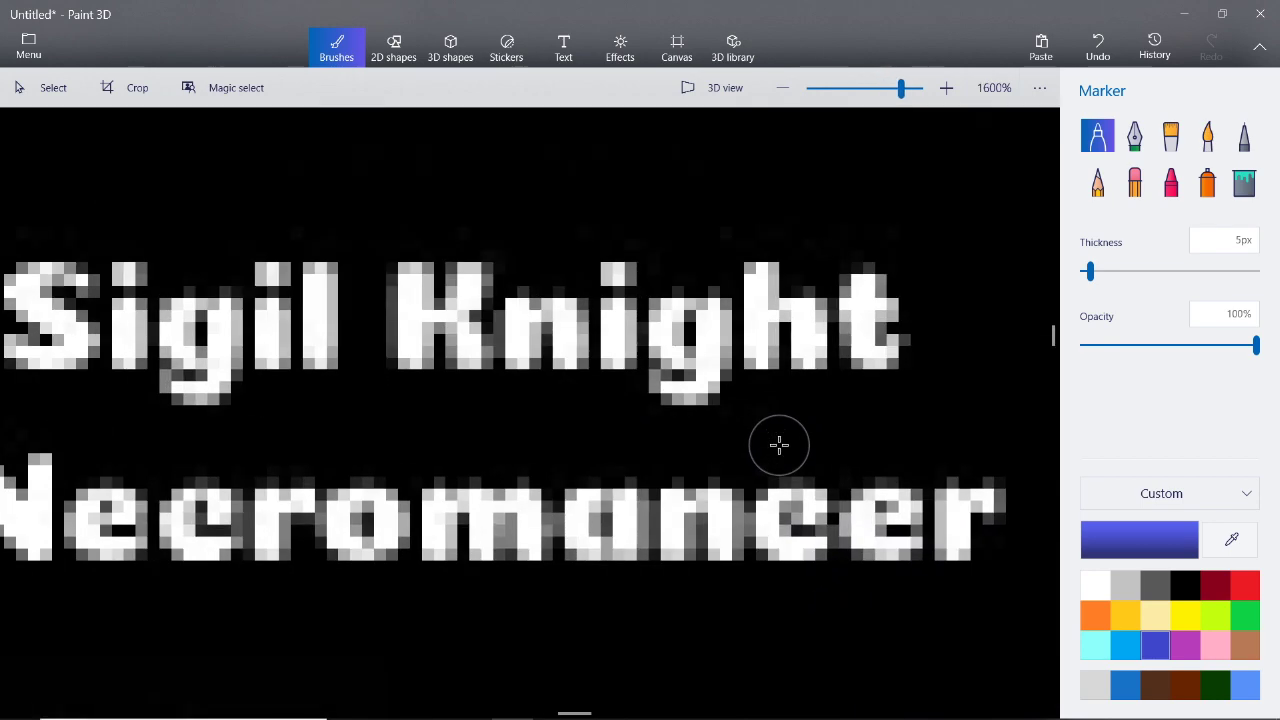
{"action": "scroll", "coordinate": [612, 444], "scroll_direction": "down", "scroll_amount": 4}
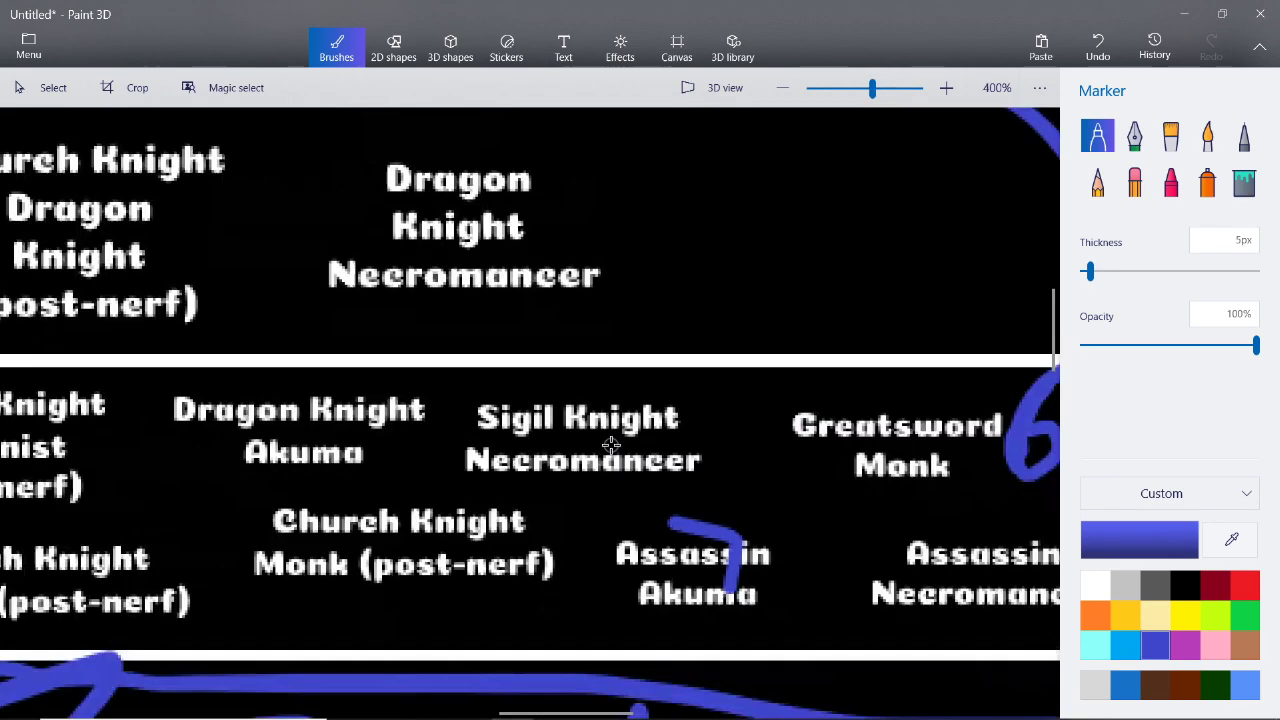
{"action": "scroll", "coordinate": [580, 402], "scroll_direction": "up", "scroll_amount": 2}
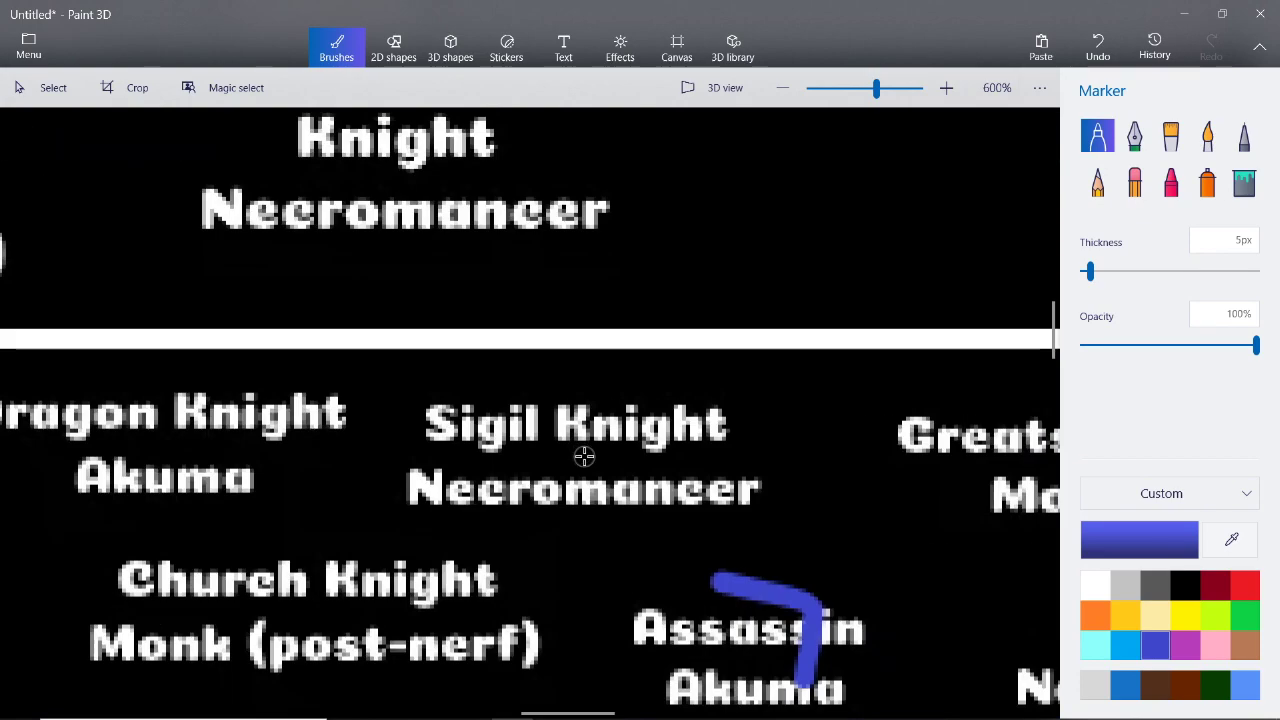
{"action": "scroll", "coordinate": [580, 451], "scroll_direction": "down", "scroll_amount": 2}
{"action": "mouse_move", "coordinate": [595, 445]}
{"action": "left_mouse_down"}
{"action": "mouse_move", "coordinate": [617, 407]}
{"action": "mouse_move", "coordinate": [604, 485]}
{"action": "mouse_move", "coordinate": [522, 501]}
{"action": "mouse_move", "coordinate": [578, 462]}
{"action": "left_mouse_up"}
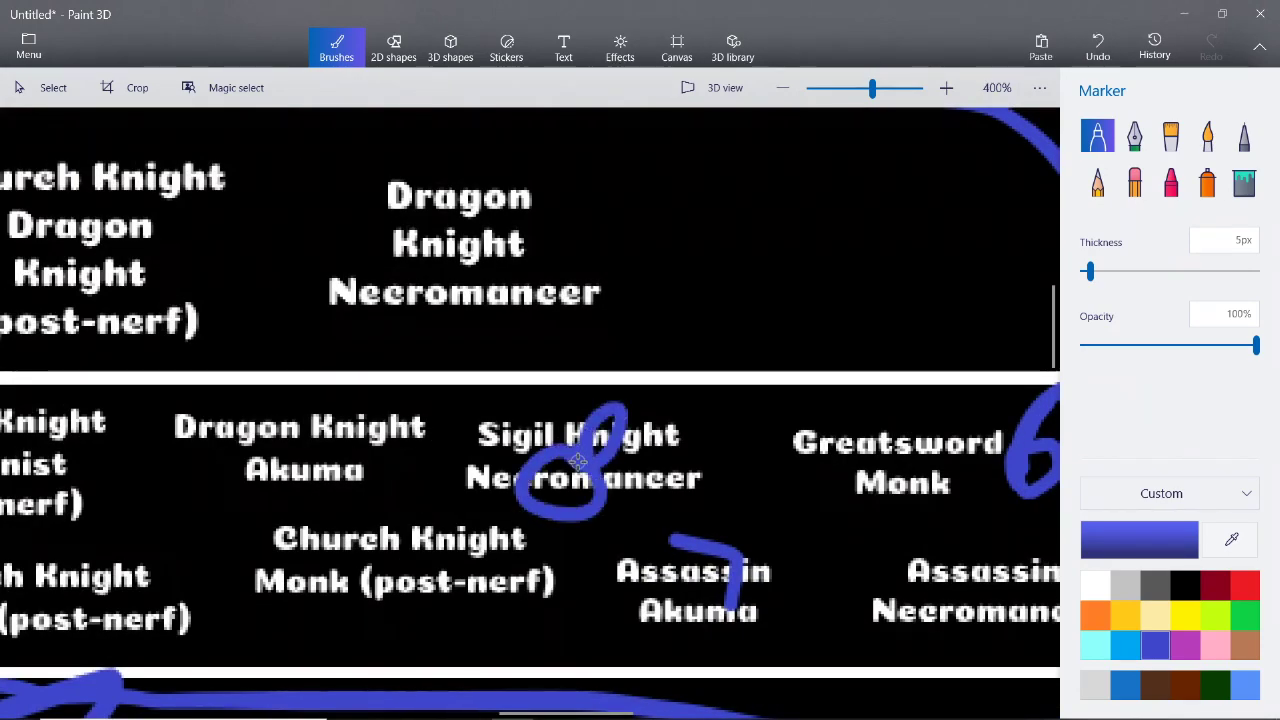
Handwrite a 7 in blue marker over the Church Knight Monk (post-nerf) entry
{"action": "scroll", "coordinate": [390, 545], "scroll_direction": "down", "scroll_amount": 4}
{"action": "scroll", "coordinate": [347, 607], "scroll_direction": "up", "scroll_amount": 4}
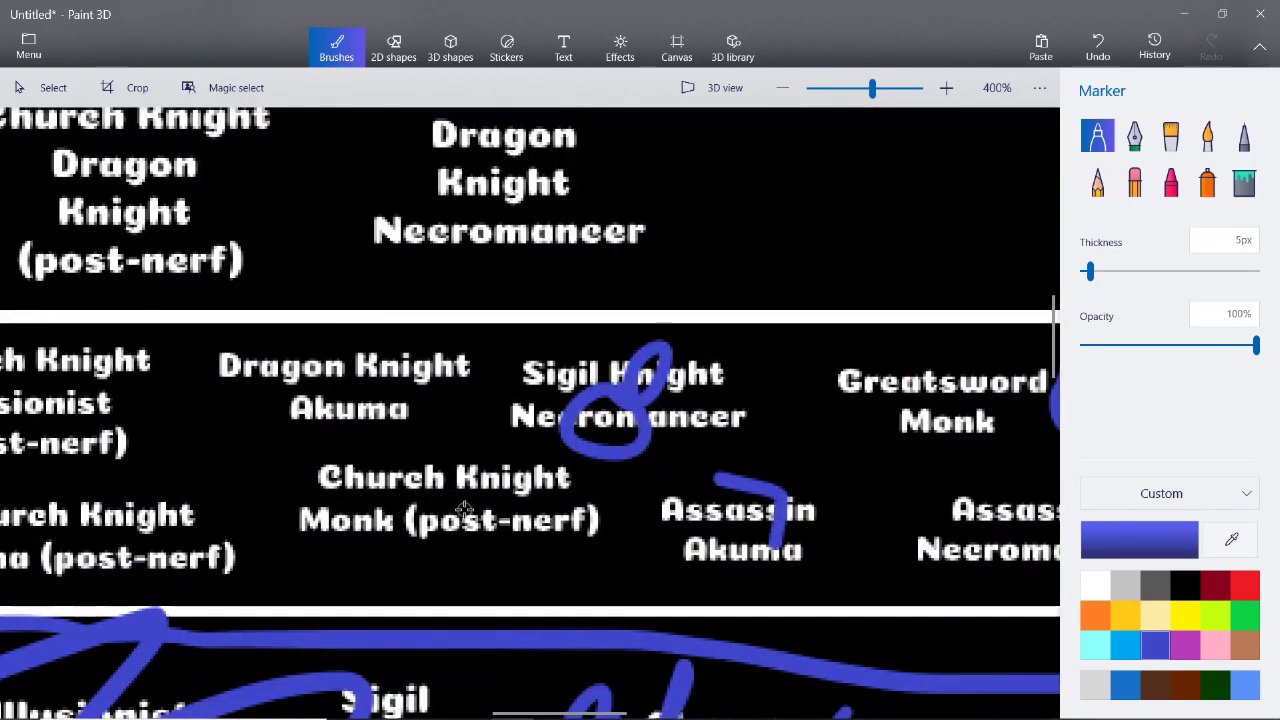
{"action": "scroll", "coordinate": [448, 440], "scroll_direction": "up", "scroll_amount": 2}
{"action": "mouse_move", "coordinate": [447, 605]}
{"action": "left_mouse_down"}
{"action": "mouse_move", "coordinate": [468, 515]}
{"action": "mouse_move", "coordinate": [388, 522]}
{"action": "left_mouse_up"}
Handwrite a 9 in blue marker over the Dragon Knight Akuma entry
{"action": "scroll", "coordinate": [425, 420], "scroll_direction": "down", "scroll_amount": 2}
{"action": "scroll", "coordinate": [399, 425], "scroll_direction": "down", "scroll_amount": 1}
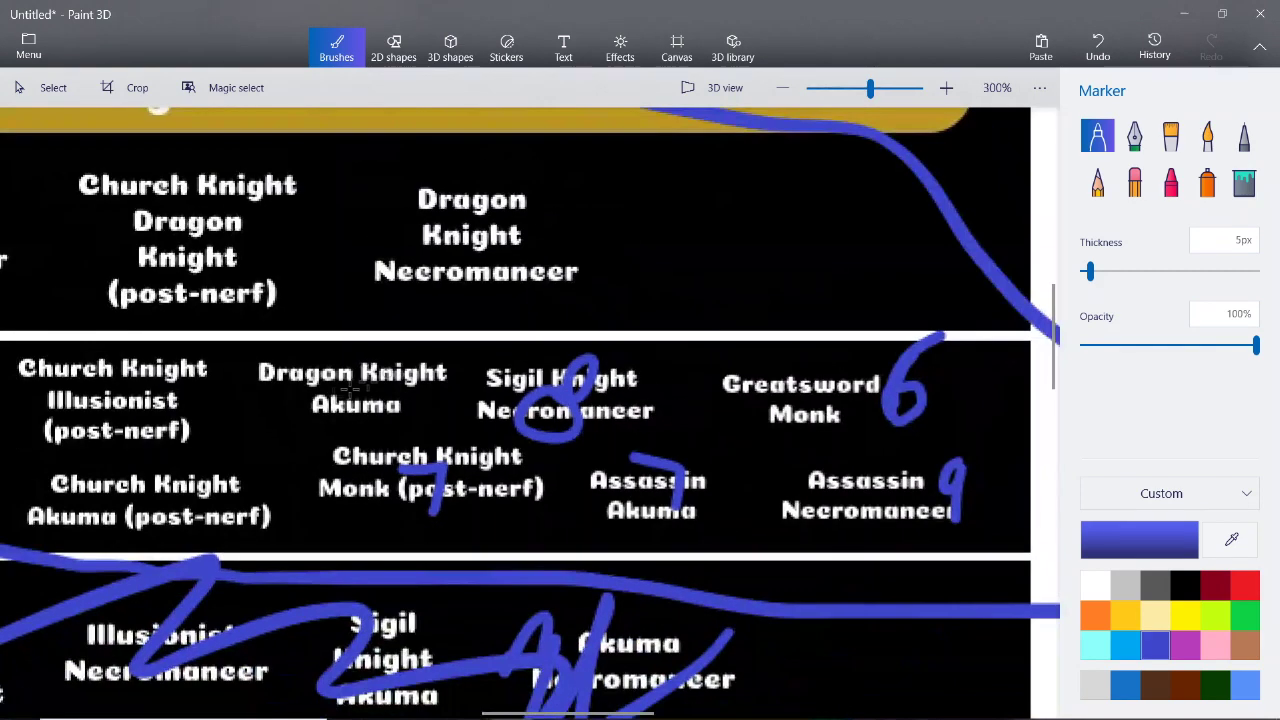
{"action": "scroll", "coordinate": [322, 342], "scroll_direction": "up", "scroll_amount": 3}
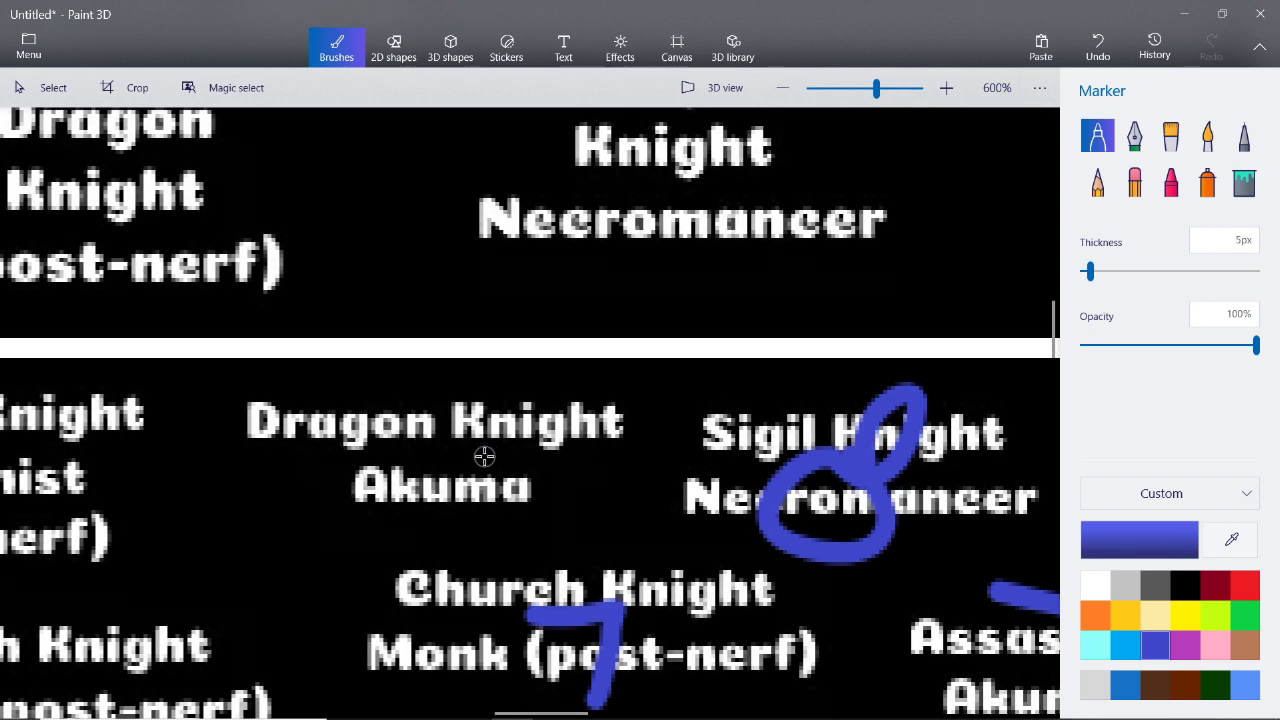
{"action": "scroll", "coordinate": [354, 451], "scroll_direction": "up", "scroll_amount": 10}
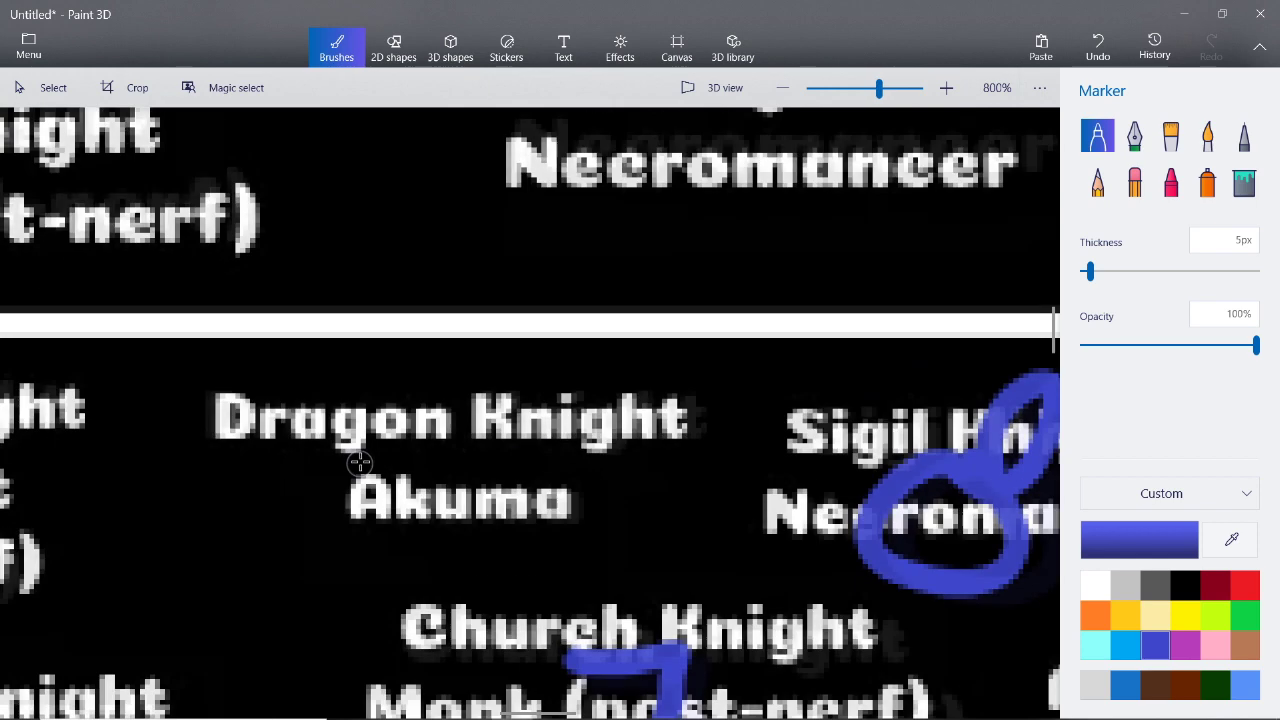
{"action": "scroll", "coordinate": [348, 591], "scroll_direction": "down", "scroll_amount": 5}
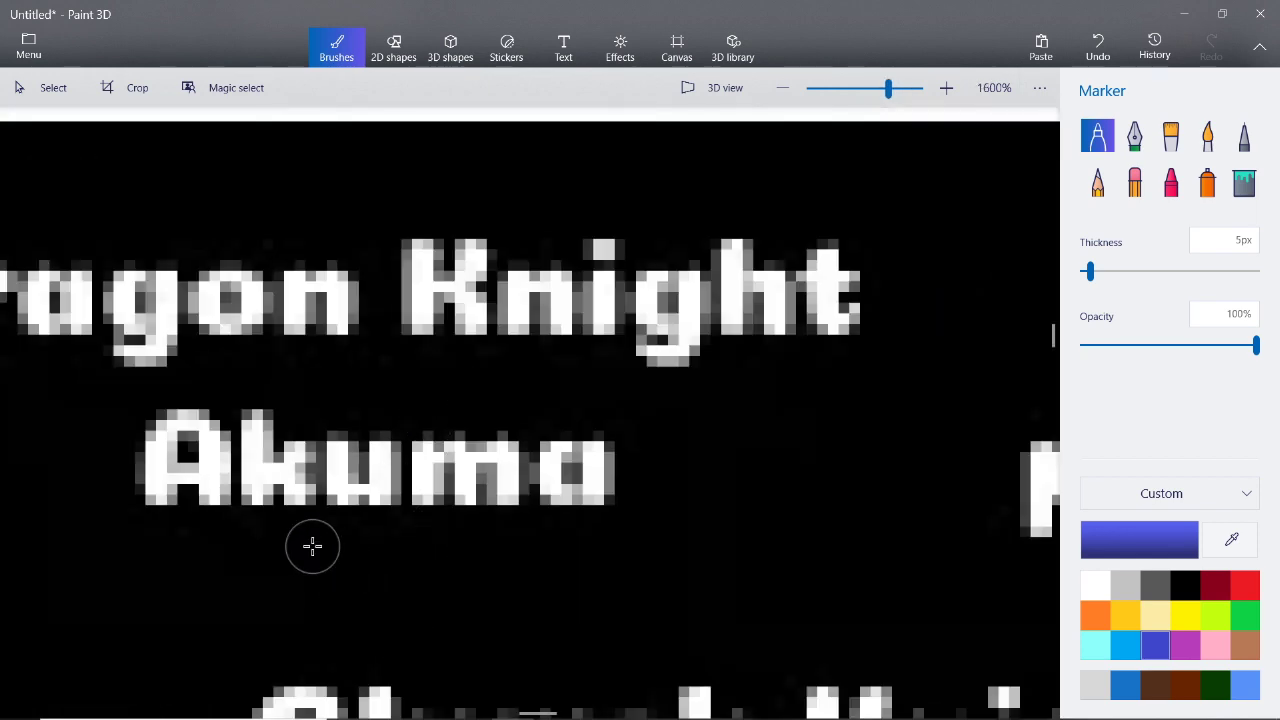
{"action": "scroll", "coordinate": [310, 462], "scroll_direction": "down", "scroll_amount": 5}
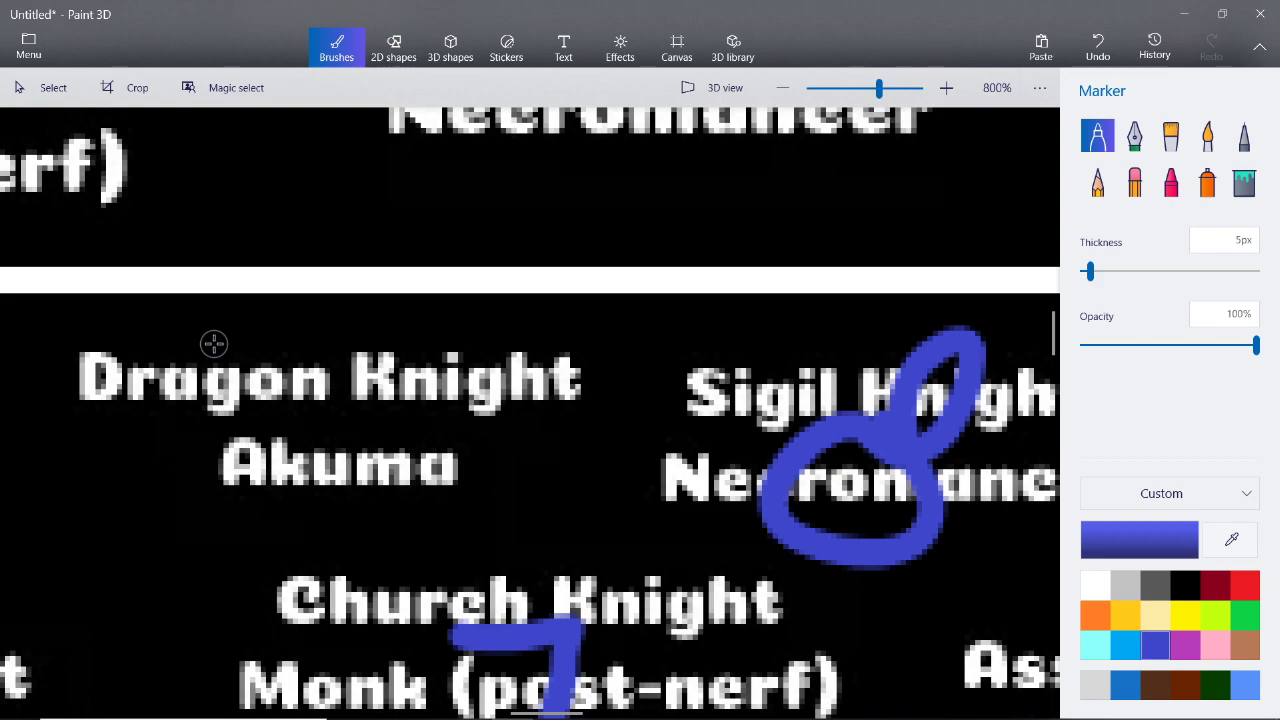
{"action": "scroll", "coordinate": [214, 343], "scroll_direction": "up", "scroll_amount": 2}
{"action": "scroll", "coordinate": [266, 349], "scroll_direction": "down", "scroll_amount": 5}
{"action": "scroll", "coordinate": [276, 420], "scroll_direction": "up", "scroll_amount": 3}
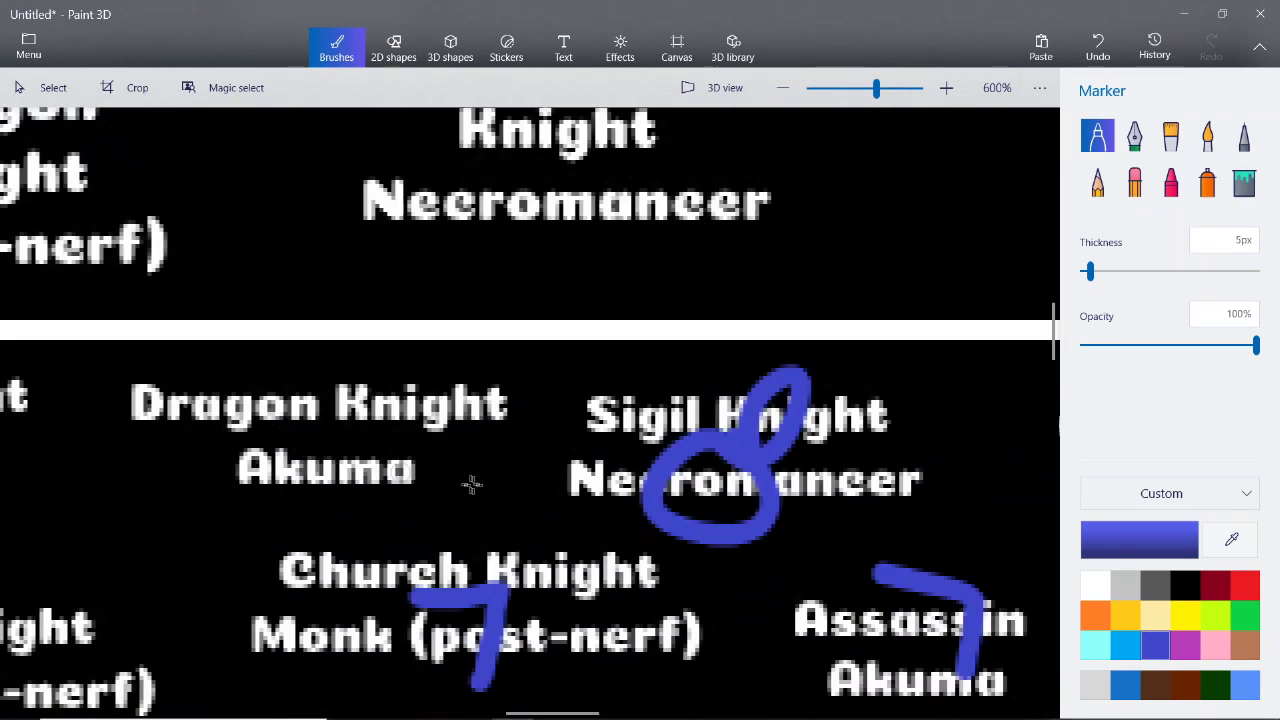
{"action": "scroll", "coordinate": [300, 448], "scroll_direction": "down", "scroll_amount": 3}
{"action": "scroll", "coordinate": [275, 440], "scroll_direction": "up", "scroll_amount": 3}
{"action": "mouse_move", "coordinate": [357, 387]}
{"action": "left_mouse_down"}
{"action": "mouse_move", "coordinate": [273, 439]}
{"action": "mouse_move", "coordinate": [330, 424]}
{"action": "mouse_move", "coordinate": [341, 394]}
{"action": "mouse_move", "coordinate": [330, 515]}
{"action": "left_mouse_up"}
Undo the 9 written over the Dragon Knight Akuma entry
{"action": "scroll", "coordinate": [320, 500], "scroll_direction": "down", "scroll_amount": 3}
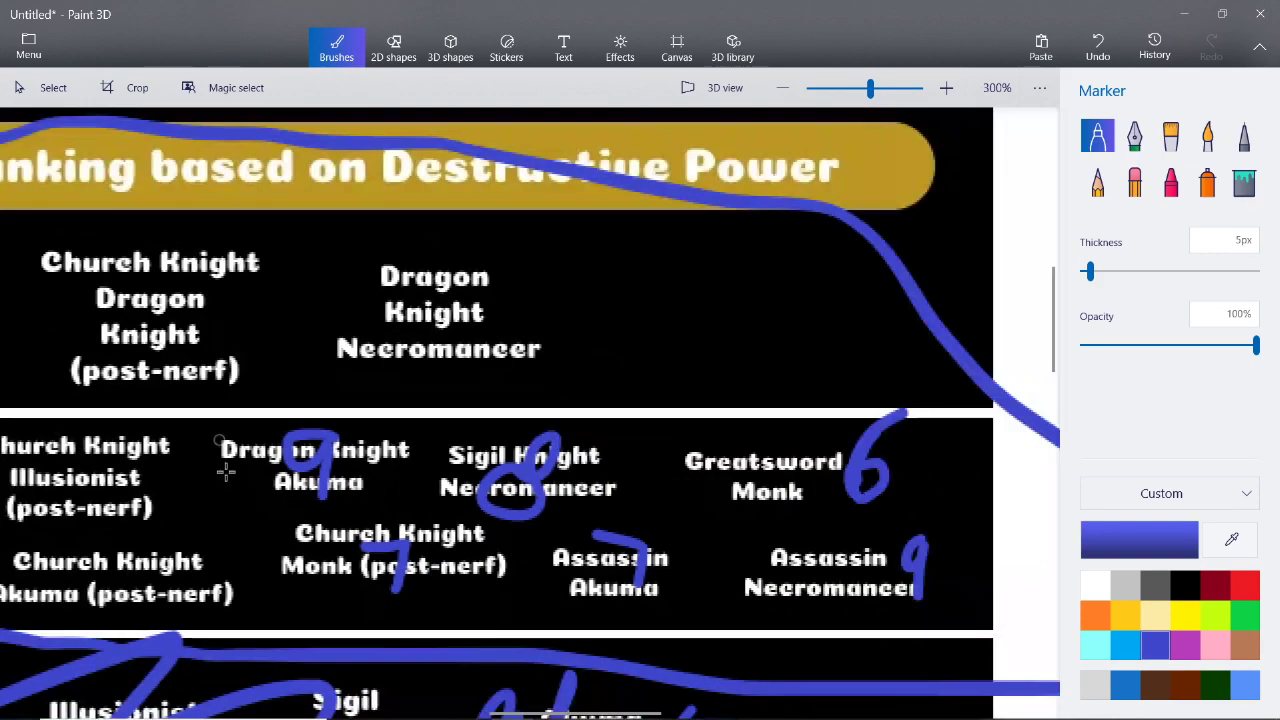
{"action": "scroll", "coordinate": [226, 470], "scroll_direction": "down", "scroll_amount": 3}
{"action": "scroll", "coordinate": [40, 530], "scroll_direction": "up", "scroll_amount": 3}
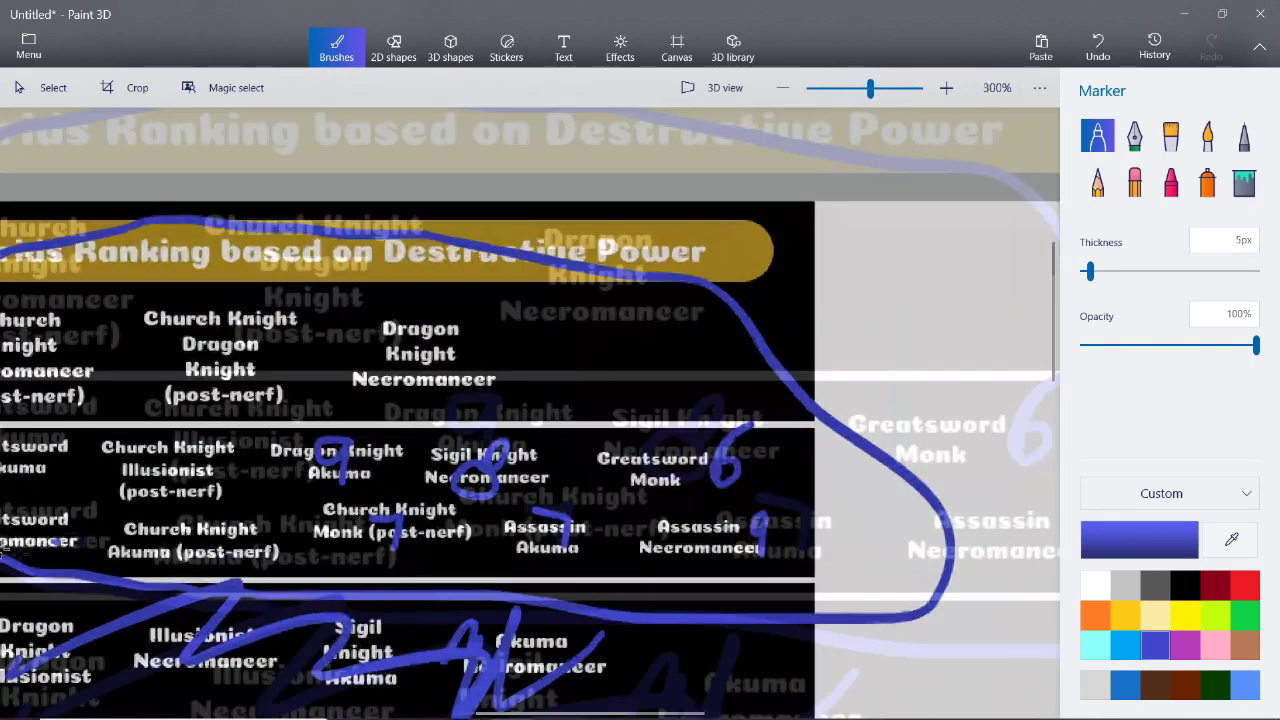
{"action": "scroll", "coordinate": [514, 611], "scroll_direction": "up", "scroll_amount": 3}
{"action": "scroll", "coordinate": [636, 594], "scroll_direction": "down", "scroll_amount": 1}
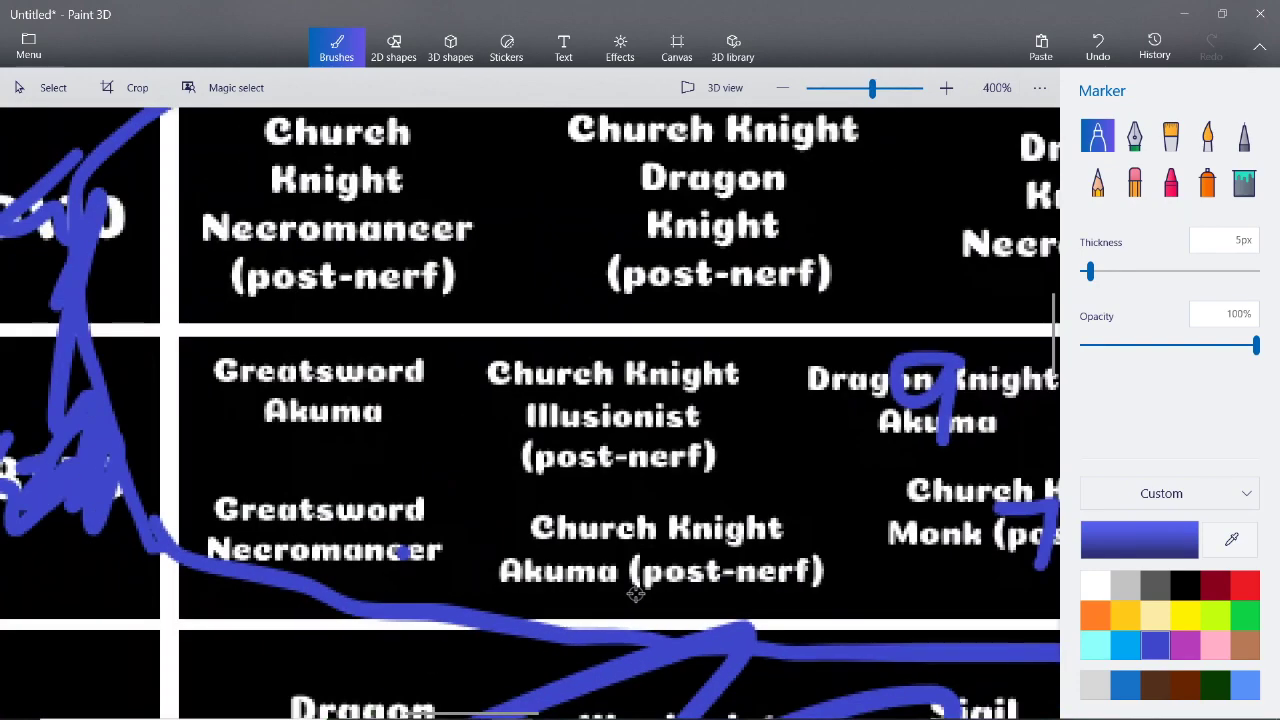
{"action": "left_click", "coordinate": [1098, 45]}
Handwrite 8.5 in blue marker over the Dragon Knight Akuma entry
{"action": "scroll", "coordinate": [900, 422], "scroll_direction": "up", "scroll_amount": 2}
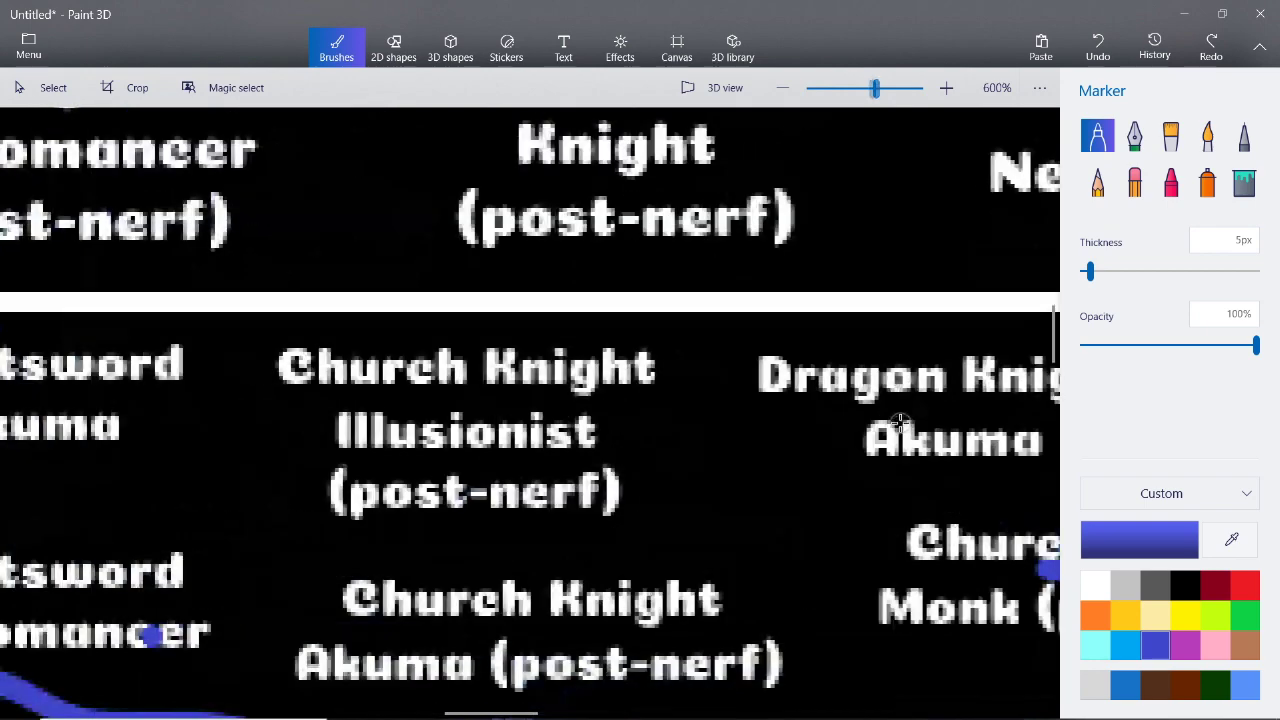
{"action": "scroll", "coordinate": [900, 422], "scroll_direction": "down", "scroll_amount": 3}
{"action": "mouse_move", "coordinate": [945, 385]}
{"action": "left_mouse_down"}
{"action": "mouse_move", "coordinate": [907, 392]}
{"action": "mouse_move", "coordinate": [925, 420]}
{"action": "mouse_move", "coordinate": [915, 460]}
{"action": "mouse_move", "coordinate": [898, 448]}
{"action": "mouse_move", "coordinate": [910, 420]}
{"action": "left_mouse_up"}
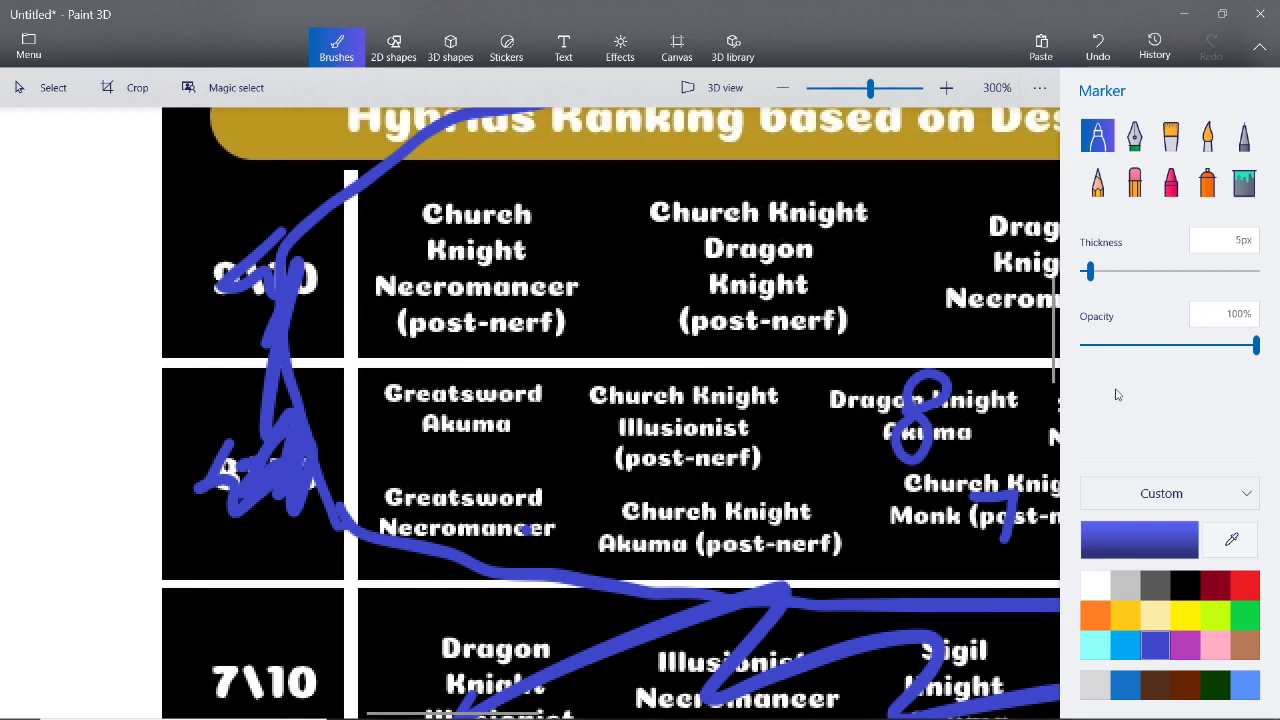
{"action": "left_click", "coordinate": [950, 452]}
{"action": "mouse_move", "coordinate": [1012, 384]}
{"action": "left_mouse_down"}
{"action": "mouse_move", "coordinate": [997, 386]}
{"action": "mouse_move", "coordinate": [980, 460]}
{"action": "left_mouse_up"}
Handwrite an 8 in blue marker over the Church Knight Illusionist (post-nerf) entry
{"action": "scroll", "coordinate": [718, 455], "scroll_direction": "up", "scroll_amount": 1}
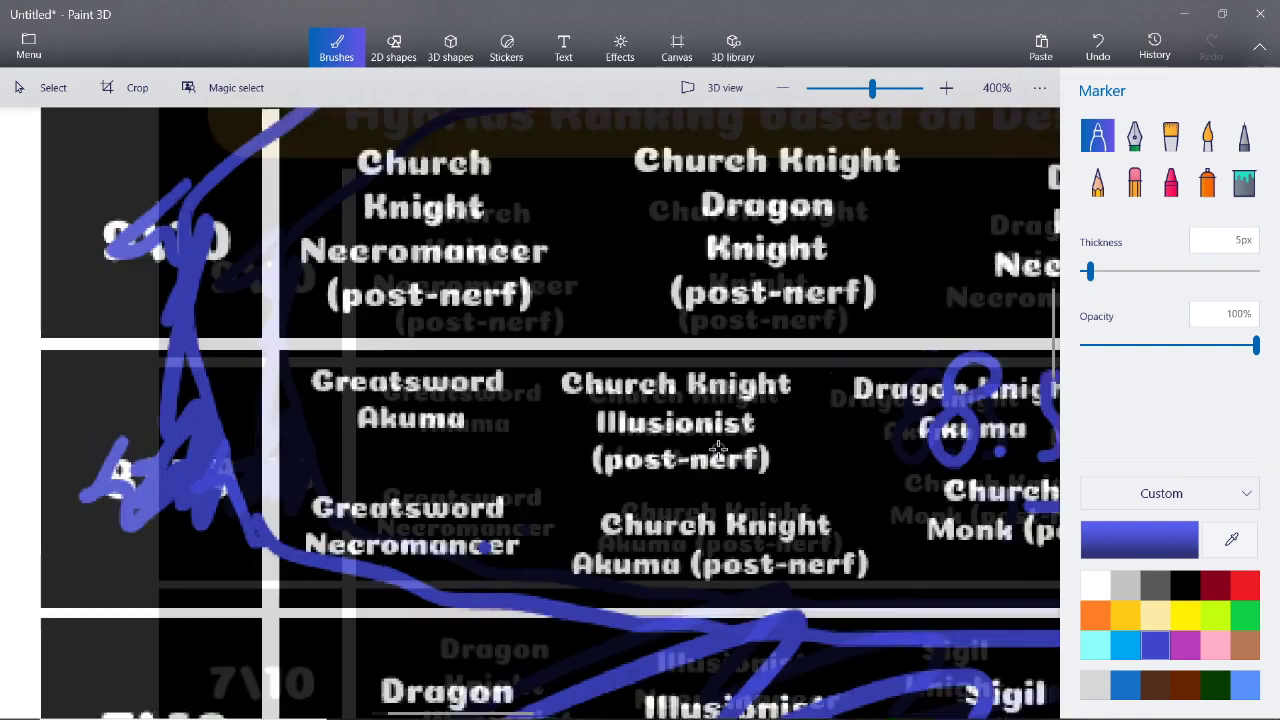
{"action": "scroll", "coordinate": [726, 293], "scroll_direction": "up", "scroll_amount": 4}
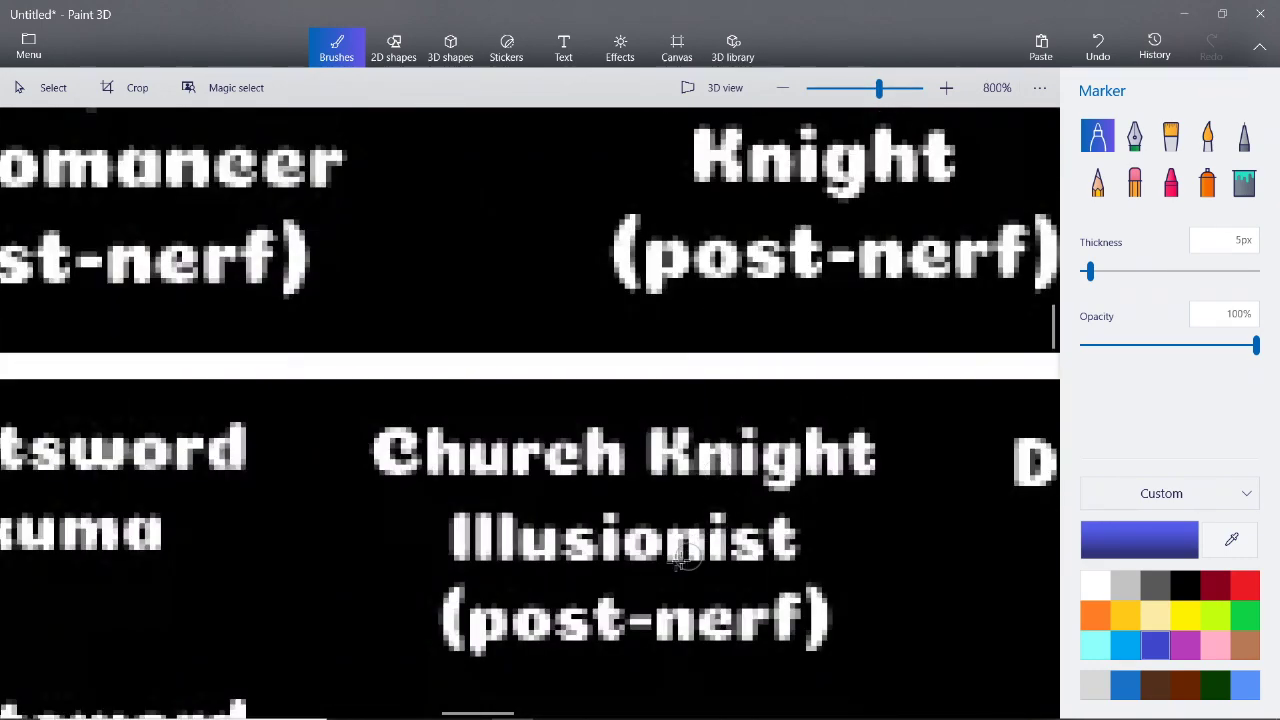
{"action": "scroll", "coordinate": [628, 581], "scroll_direction": "down", "scroll_amount": 2}
{"action": "scroll", "coordinate": [628, 581], "scroll_direction": "down", "scroll_amount": 3}
{"action": "mouse_move", "coordinate": [668, 530]}
{"action": "left_mouse_down"}
{"action": "mouse_move", "coordinate": [652, 560]}
{"action": "mouse_move", "coordinate": [689, 537]}
{"action": "mouse_move", "coordinate": [650, 602]}
{"action": "mouse_move", "coordinate": [650, 565]}
{"action": "left_mouse_up"}
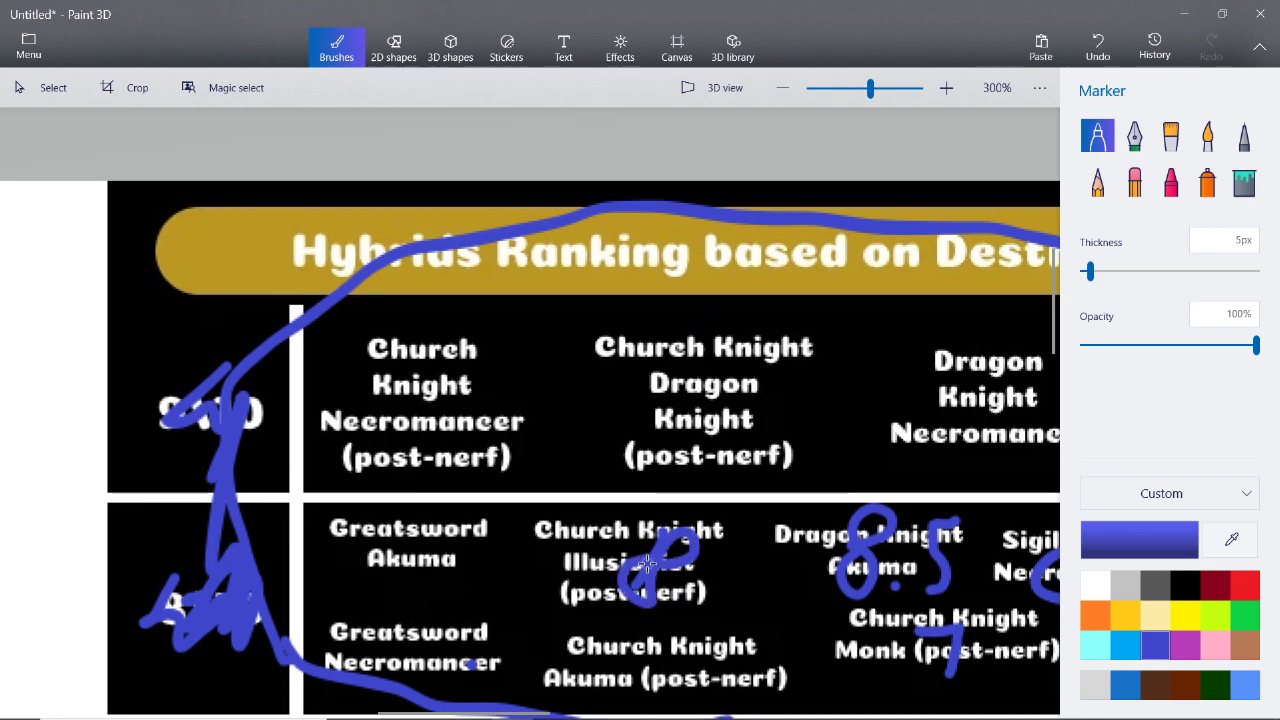
Handwrite a 9 in blue marker over the Church Knight Akuma (post-nerf) entry
{"action": "scroll", "coordinate": [648, 592], "scroll_direction": "down", "scroll_amount": 2}
{"action": "scroll", "coordinate": [648, 592], "scroll_direction": "up", "scroll_amount": 4}
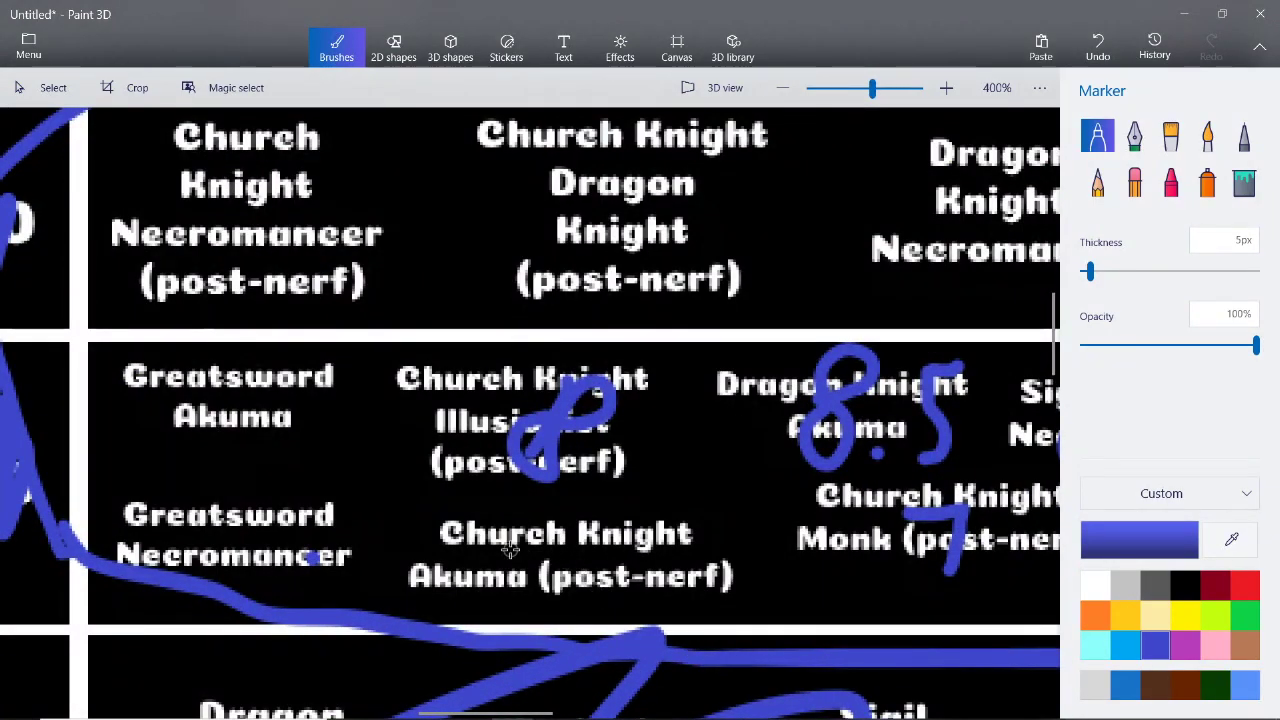
{"action": "scroll", "coordinate": [438, 462], "scroll_direction": "up", "scroll_amount": 2}
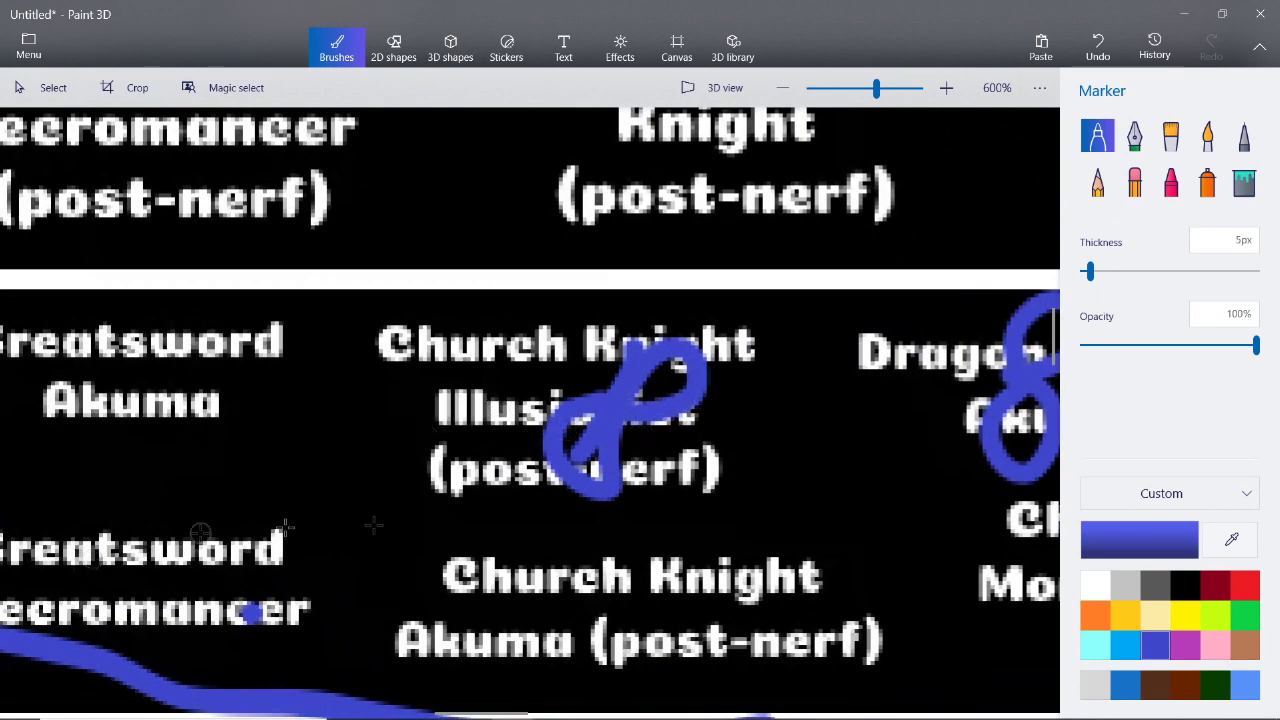
{"action": "scroll", "coordinate": [380, 526], "scroll_direction": "down", "scroll_amount": 3}
{"action": "scroll", "coordinate": [506, 549], "scroll_direction": "up", "scroll_amount": 3}
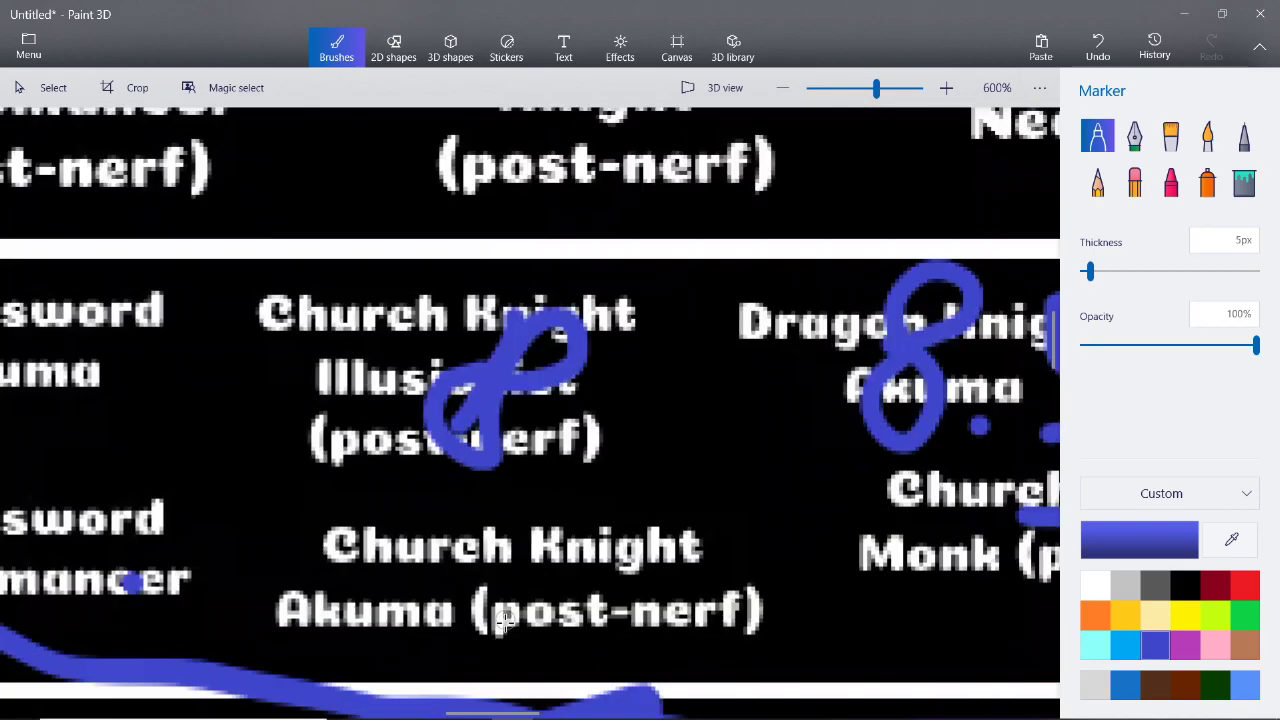
{"action": "scroll", "coordinate": [517, 537], "scroll_direction": "down", "scroll_amount": 4}
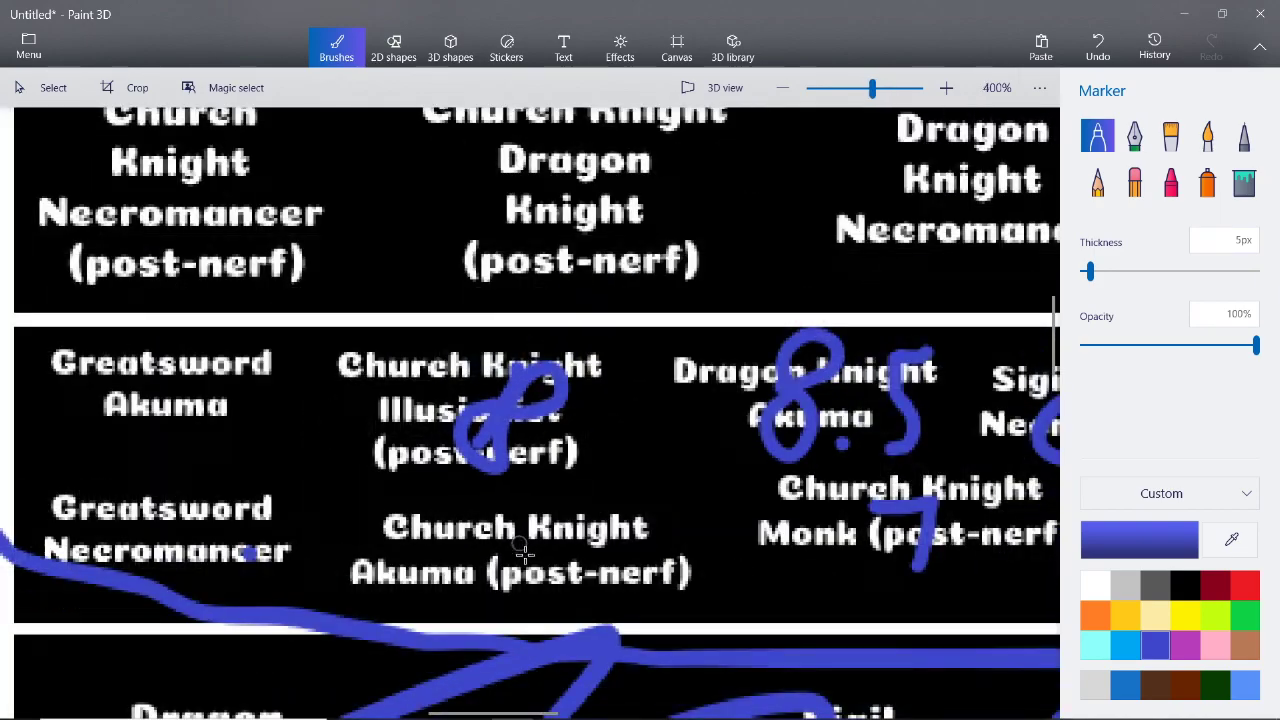
{"action": "scroll", "coordinate": [533, 578], "scroll_direction": "up", "scroll_amount": 2}
{"action": "scroll", "coordinate": [533, 578], "scroll_direction": "up", "scroll_amount": 1}
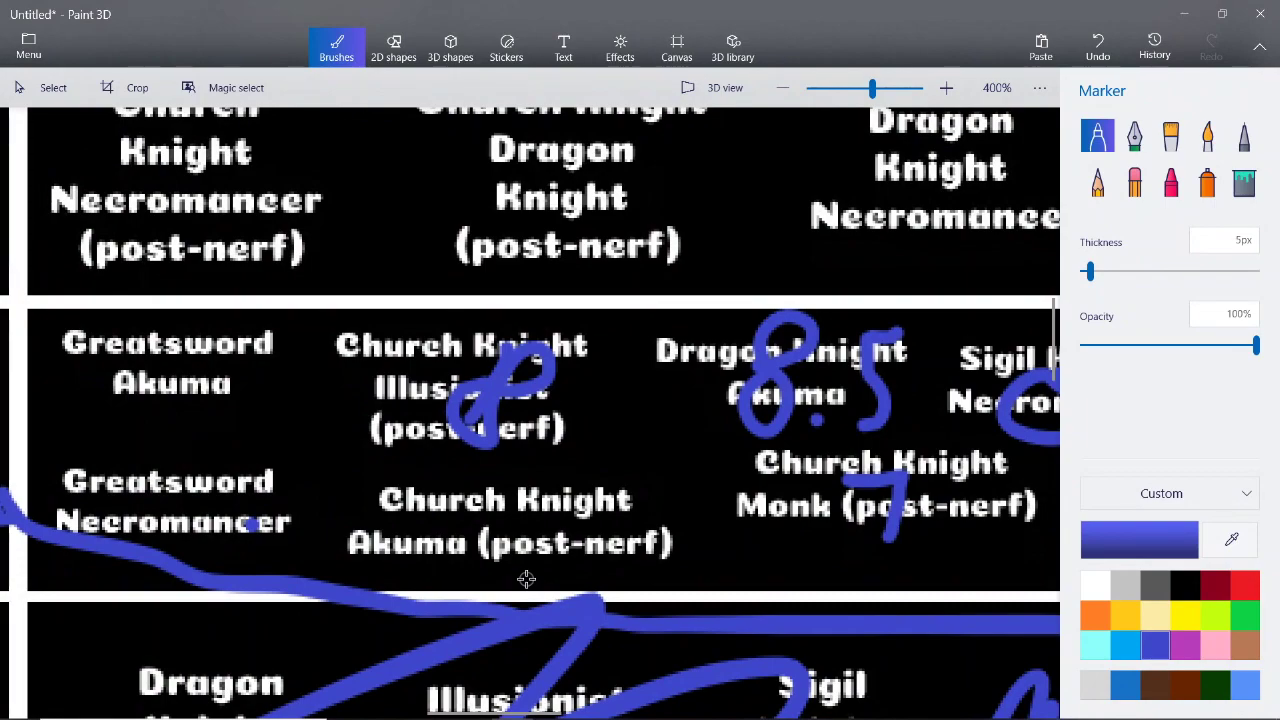
{"action": "scroll", "coordinate": [526, 579], "scroll_direction": "up", "scroll_amount": 2}
{"action": "mouse_move", "coordinate": [527, 497]}
{"action": "left_mouse_down"}
{"action": "mouse_move", "coordinate": [502, 547]}
{"action": "mouse_move", "coordinate": [540, 520]}
{"action": "mouse_move", "coordinate": [538, 631]}
{"action": "left_mouse_up"}
Handwrite 7.5 in blue marker over the Greatsword Akuma entry
{"action": "scroll", "coordinate": [406, 529], "scroll_direction": "down", "scroll_amount": 2}
{"action": "scroll", "coordinate": [12, 350], "scroll_direction": "up", "scroll_amount": 1}
{"action": "scroll", "coordinate": [556, 552], "scroll_direction": "up", "scroll_amount": 2}
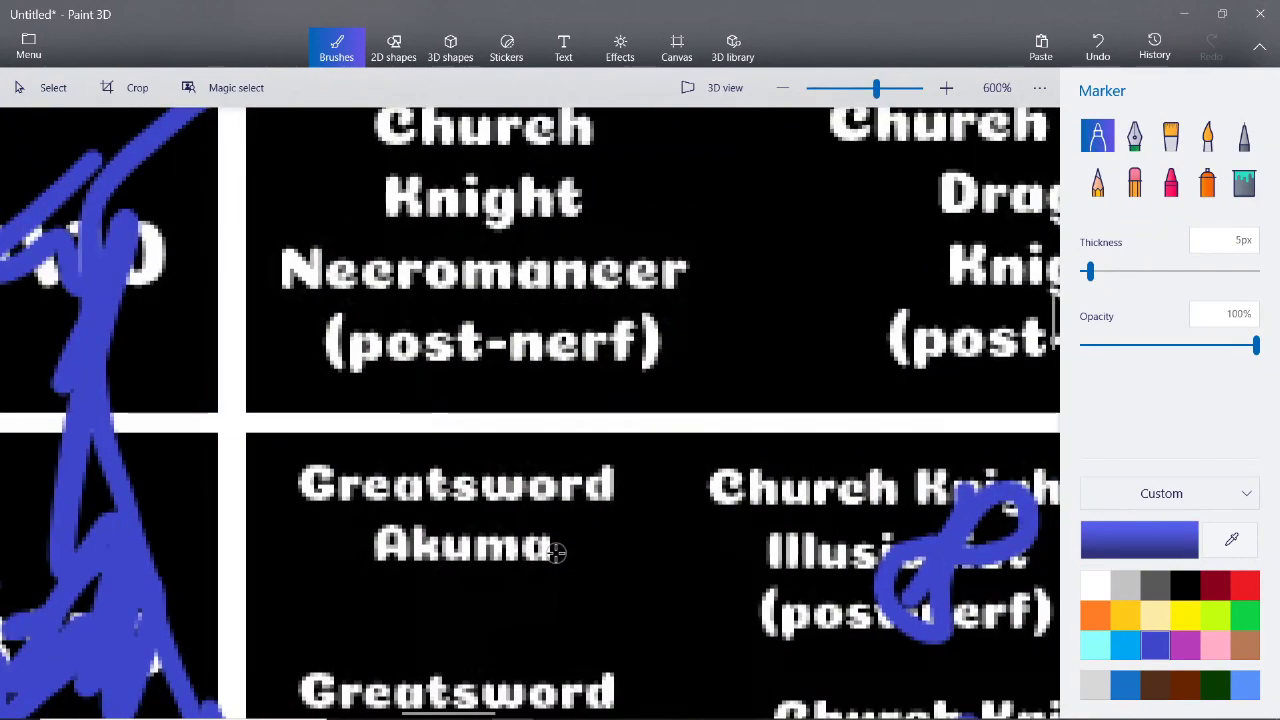
{"action": "scroll", "coordinate": [556, 552], "scroll_direction": "down", "scroll_amount": 3}
{"action": "scroll", "coordinate": [529, 420], "scroll_direction": "up", "scroll_amount": 3}
{"action": "mouse_move", "coordinate": [348, 498]}
{"action": "left_mouse_down"}
{"action": "mouse_move", "coordinate": [376, 422]}
{"action": "mouse_move", "coordinate": [228, 380]}
{"action": "left_mouse_up"}
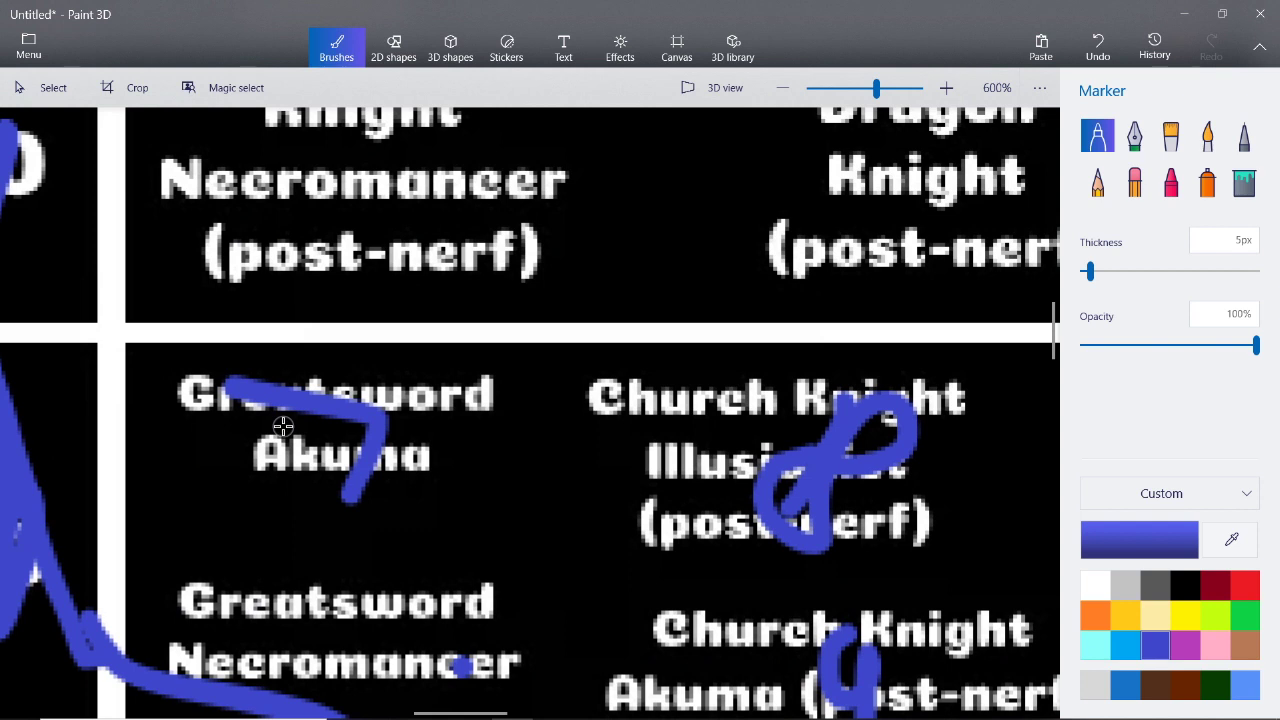
{"action": "left_click", "coordinate": [411, 516]}
{"action": "mouse_move", "coordinate": [530, 426]}
{"action": "left_mouse_down"}
{"action": "mouse_move", "coordinate": [464, 425]}
{"action": "mouse_move", "coordinate": [470, 472]}
{"action": "mouse_move", "coordinate": [500, 506]}
{"action": "mouse_move", "coordinate": [455, 535]}
{"action": "left_mouse_up"}
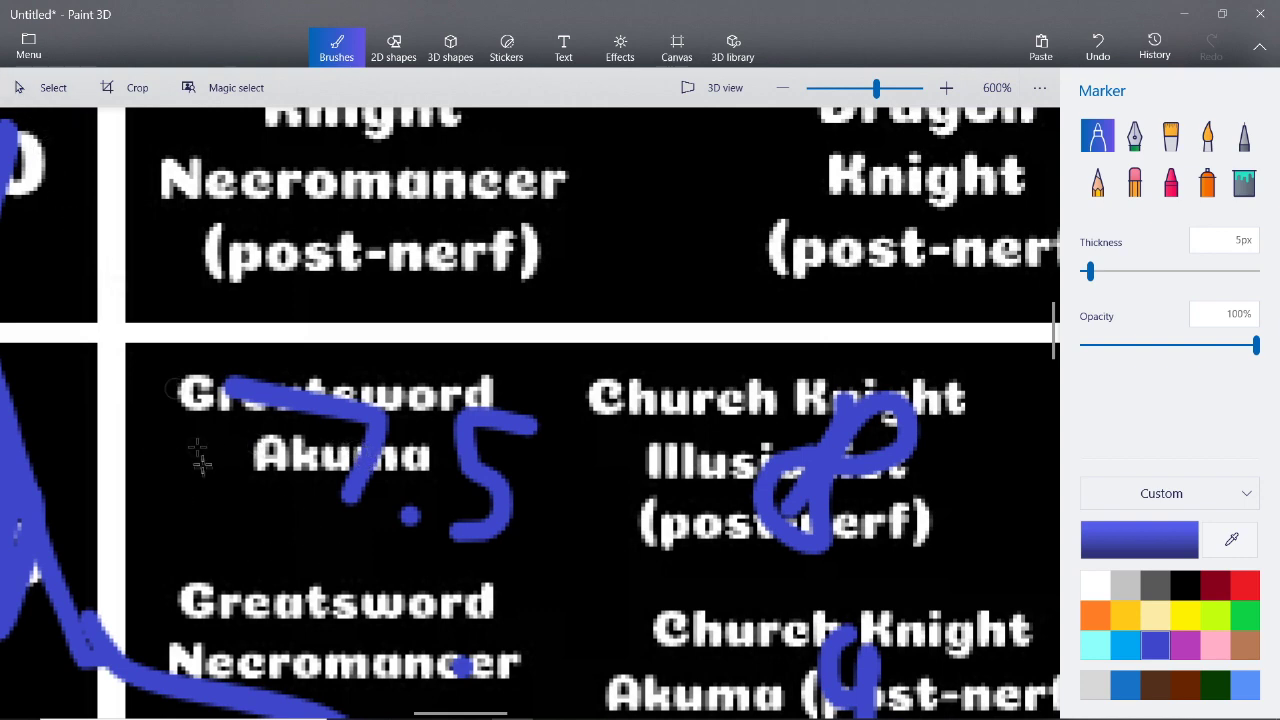
Handwrite 9.5 in blue marker over the Greatsword Necromancer entry
{"action": "scroll", "coordinate": [205, 466], "scroll_direction": "down", "scroll_amount": 3}
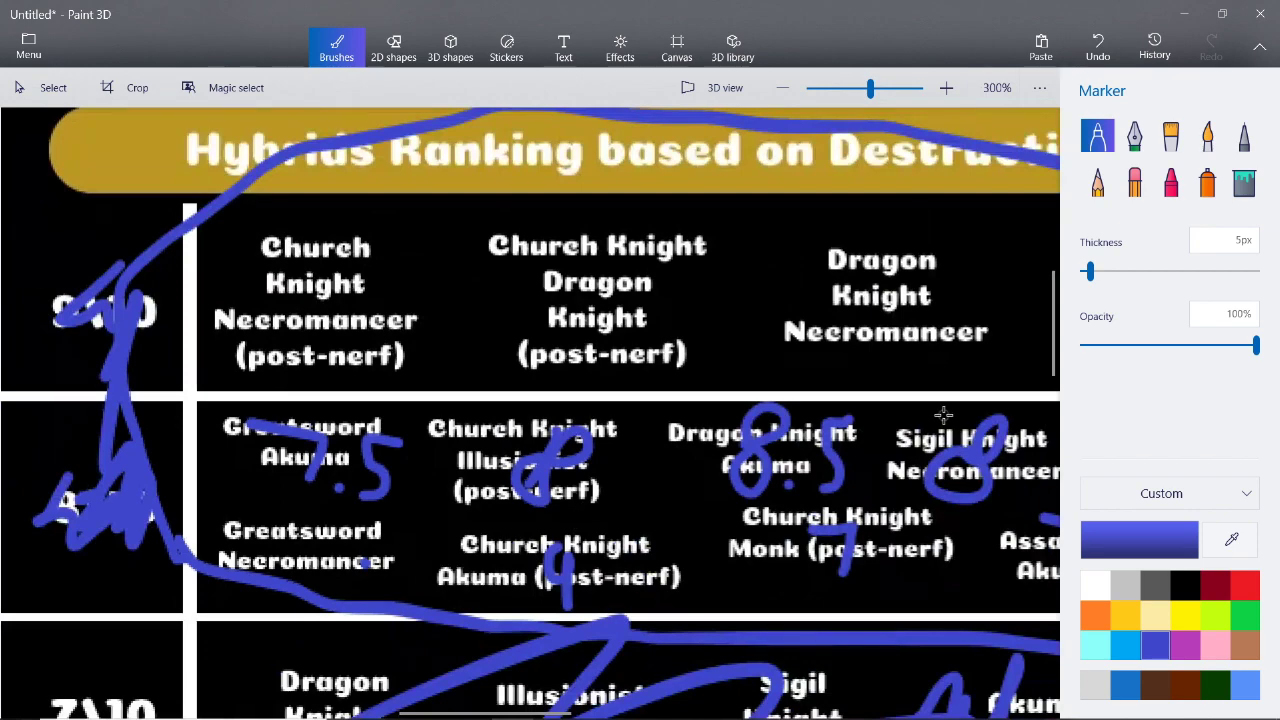
{"action": "scroll", "coordinate": [183, 521], "scroll_direction": "up", "scroll_amount": 5}
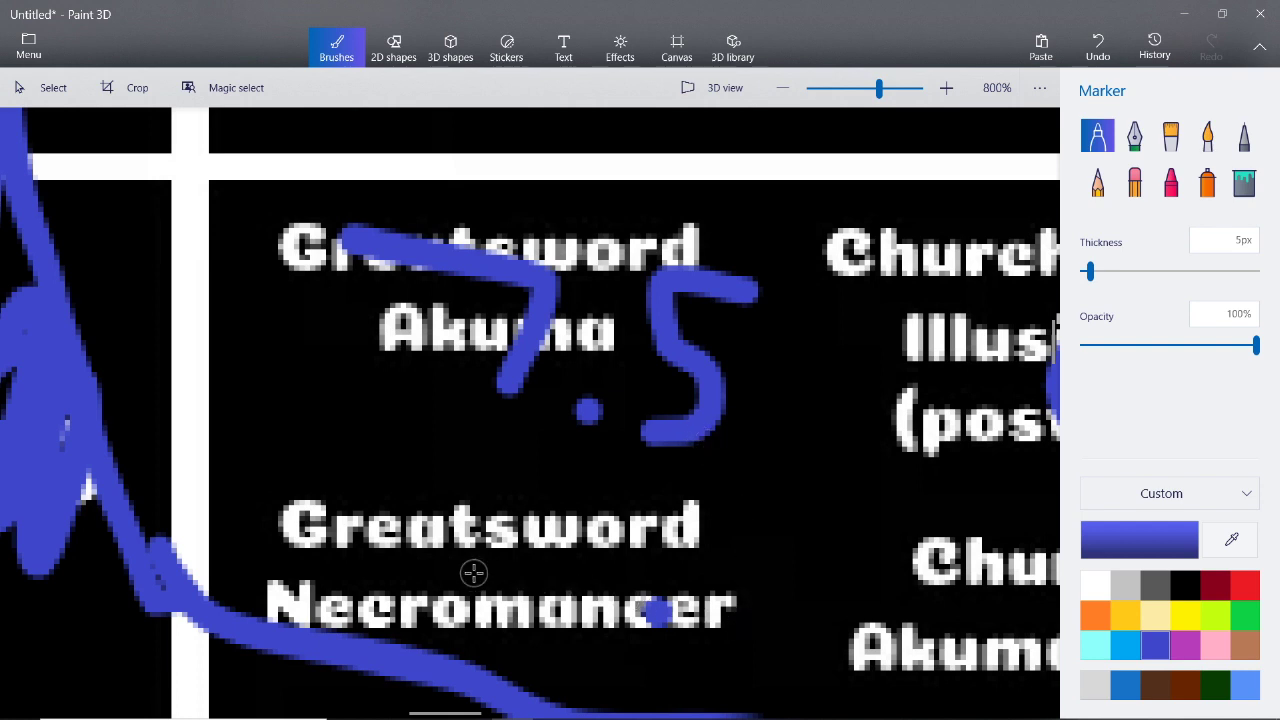
{"action": "left_click_drag", "start_coordinate": [457, 503], "coordinate": [433, 501]}
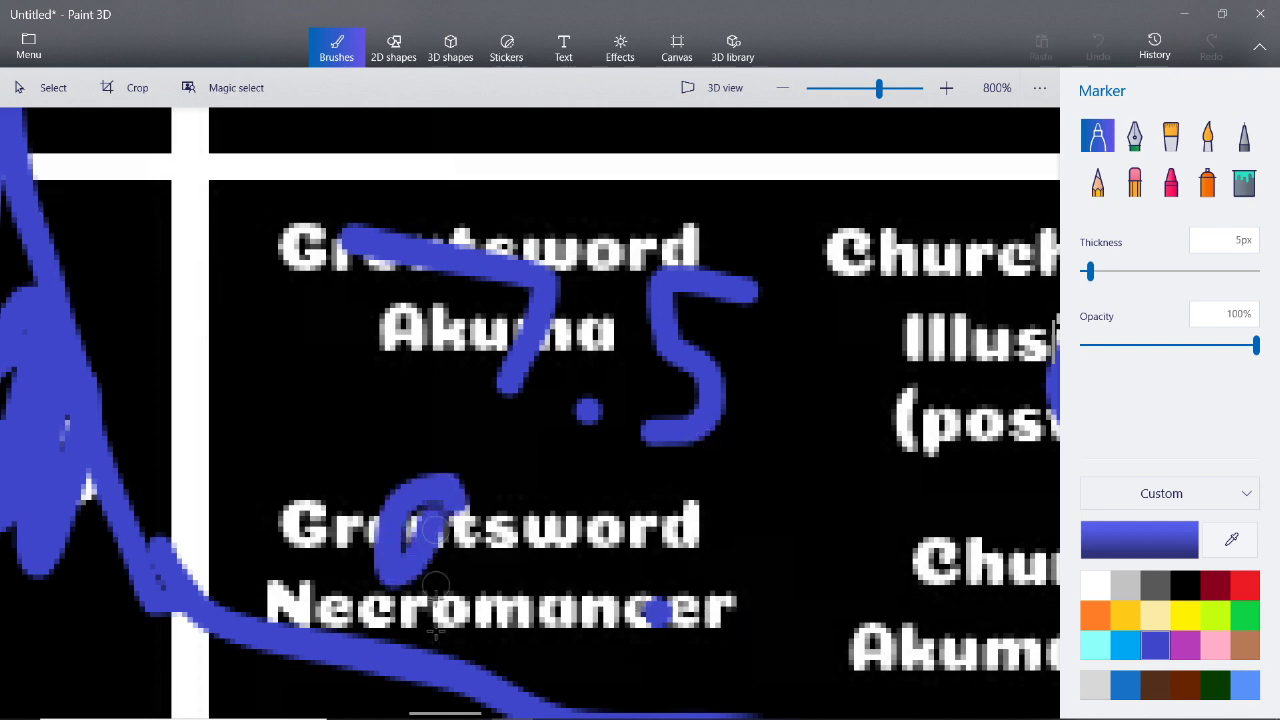
{"action": "left_click_drag", "start_coordinate": [436, 567], "coordinate": [439, 638]}
{"action": "mouse_move", "coordinate": [655, 503]}
{"action": "left_mouse_down"}
{"action": "mouse_move", "coordinate": [563, 550]}
{"action": "mouse_move", "coordinate": [649, 663]}
{"action": "mouse_move", "coordinate": [527, 658]}
{"action": "left_mouse_up"}
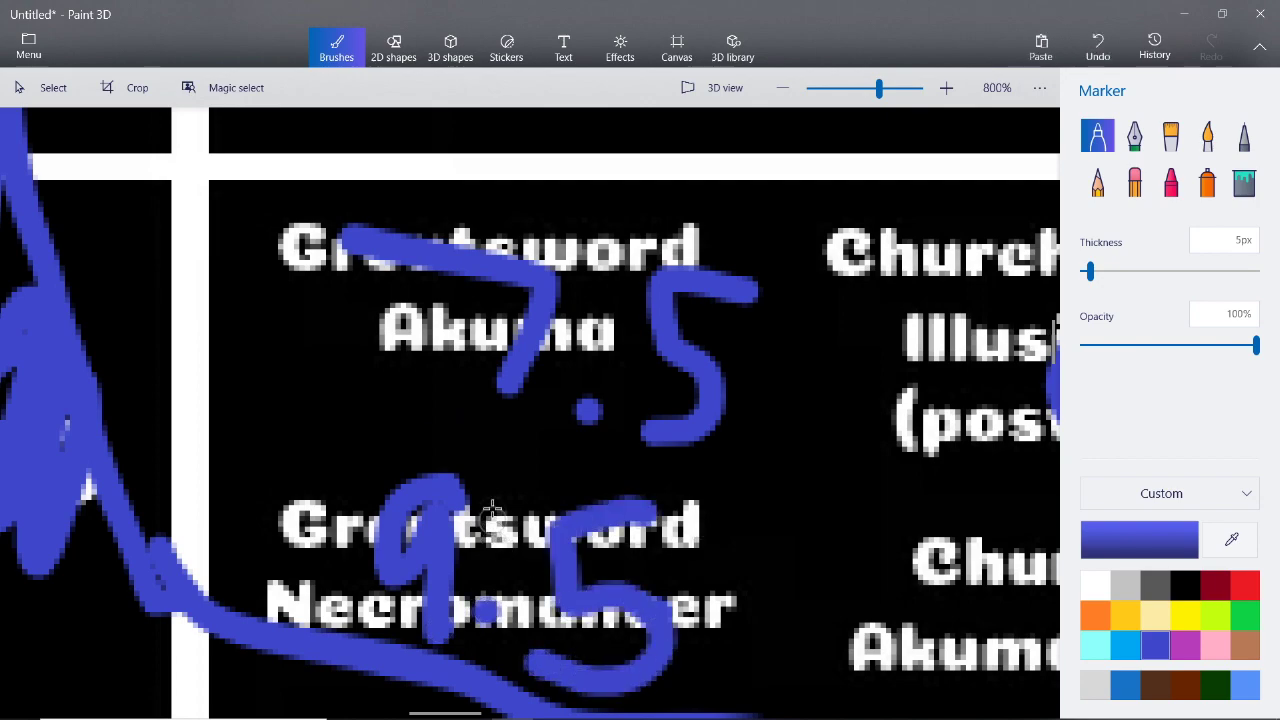
Undo the decimal point and the 5 on the Greatsword Necromancer entry, leaving only the 9
{"action": "scroll", "coordinate": [493, 505], "scroll_direction": "down", "scroll_amount": 3}
{"action": "scroll", "coordinate": [493, 505], "scroll_direction": "down", "scroll_amount": 3}
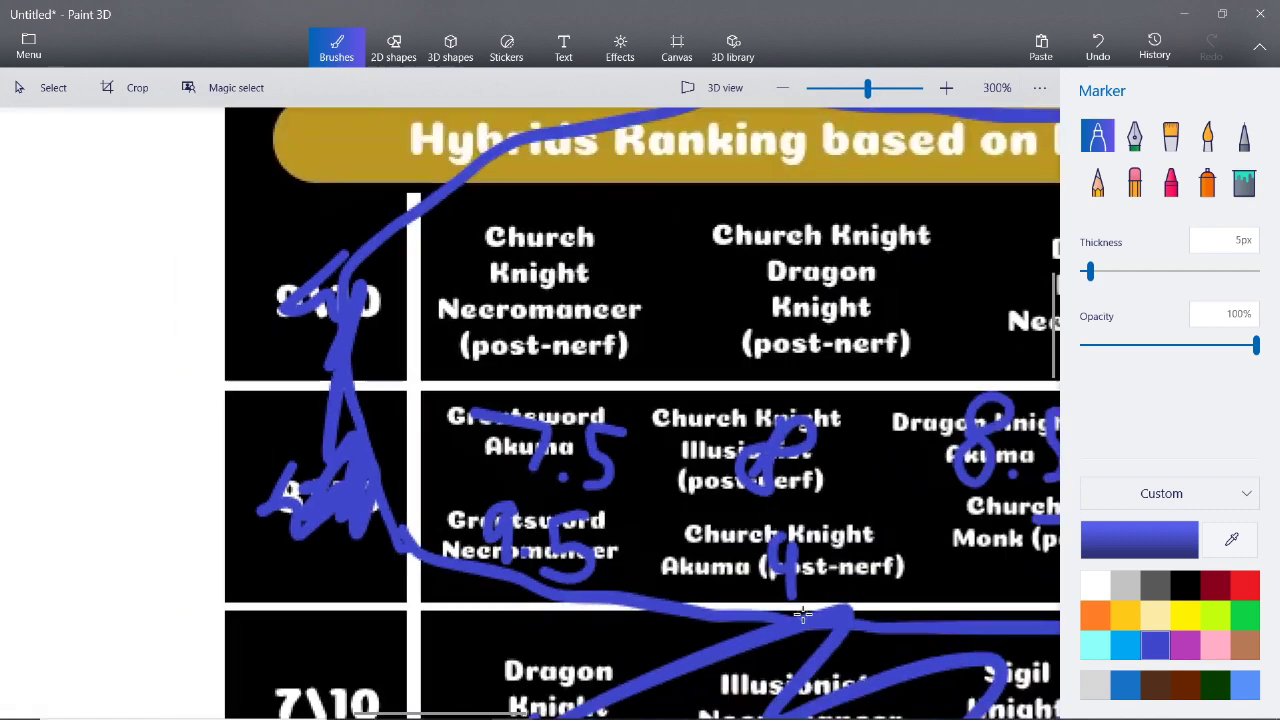
{"action": "scroll", "coordinate": [749, 533], "scroll_direction": "up", "scroll_amount": 5}
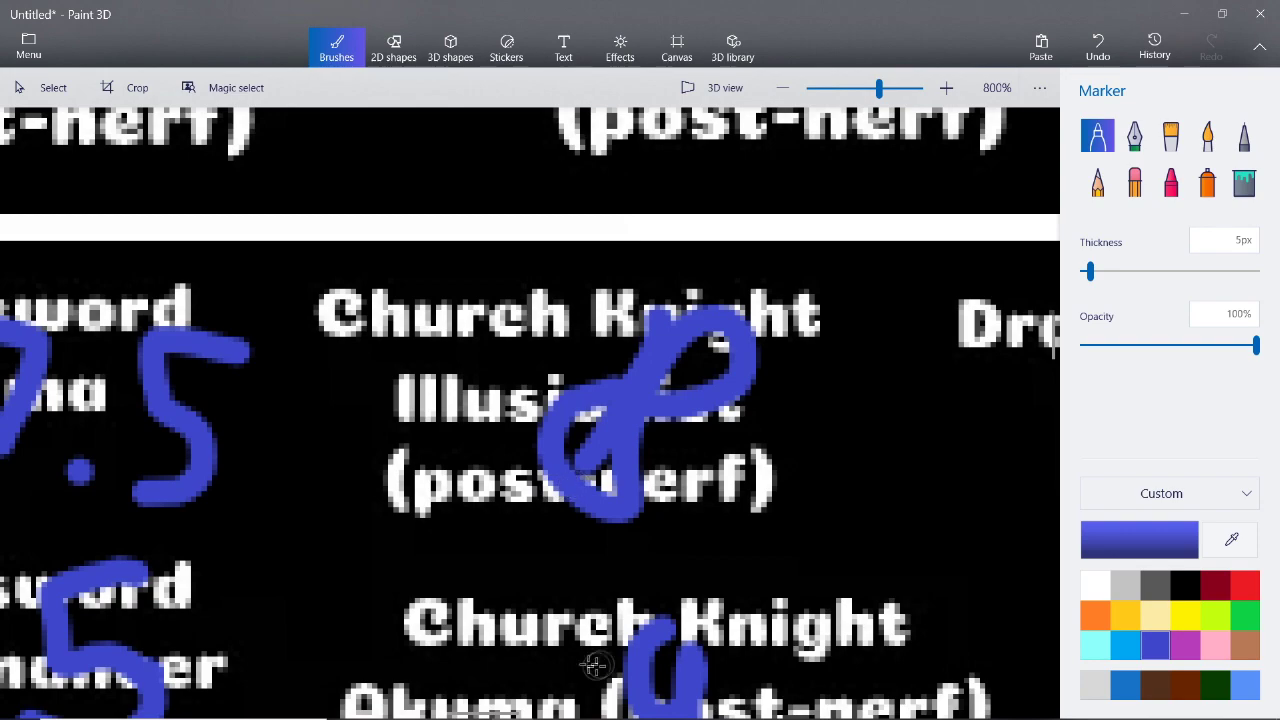
{"action": "scroll", "coordinate": [543, 435], "scroll_direction": "down", "scroll_amount": 2}
{"action": "scroll", "coordinate": [357, 471], "scroll_direction": "down", "scroll_amount": 2}
{"action": "scroll", "coordinate": [280, 614], "scroll_direction": "left", "scroll_amount": 2}
{"action": "scroll", "coordinate": [82, 354], "scroll_direction": "up", "scroll_amount": 2}
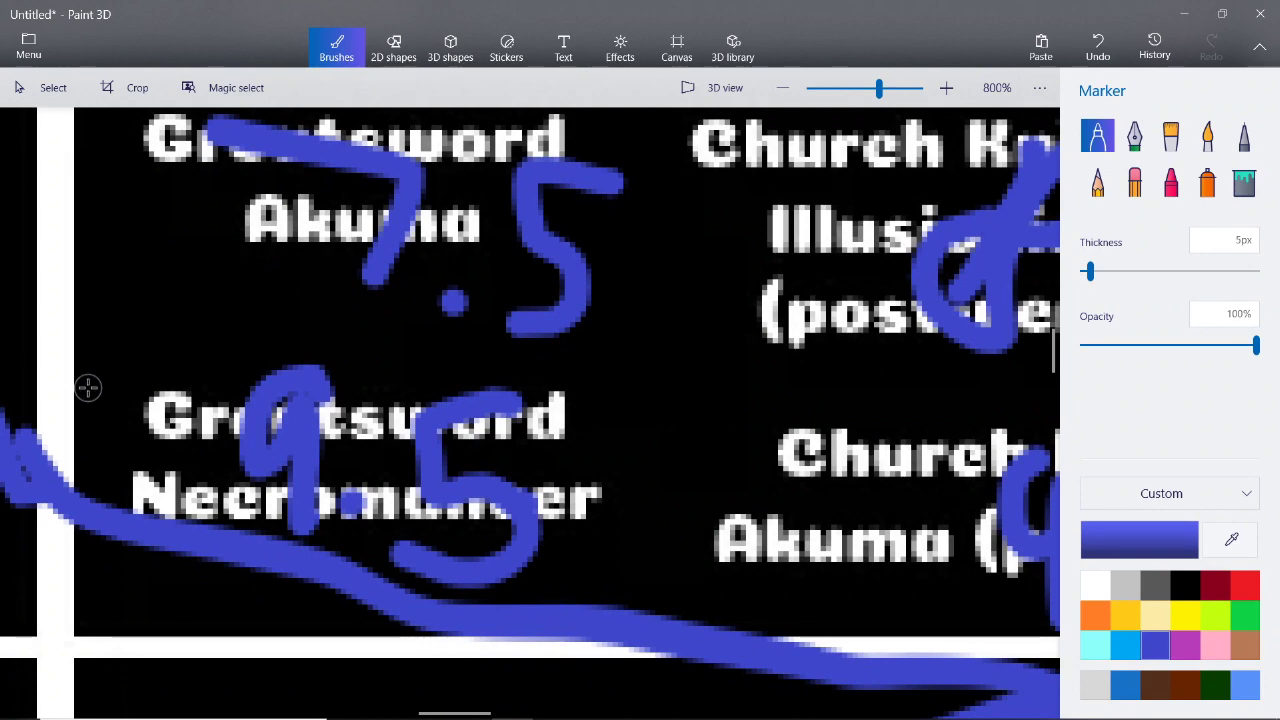
{"action": "scroll", "coordinate": [207, 428], "scroll_direction": "down", "scroll_amount": 1}
{"action": "scroll", "coordinate": [486, 443], "scroll_direction": "up", "scroll_amount": 3}
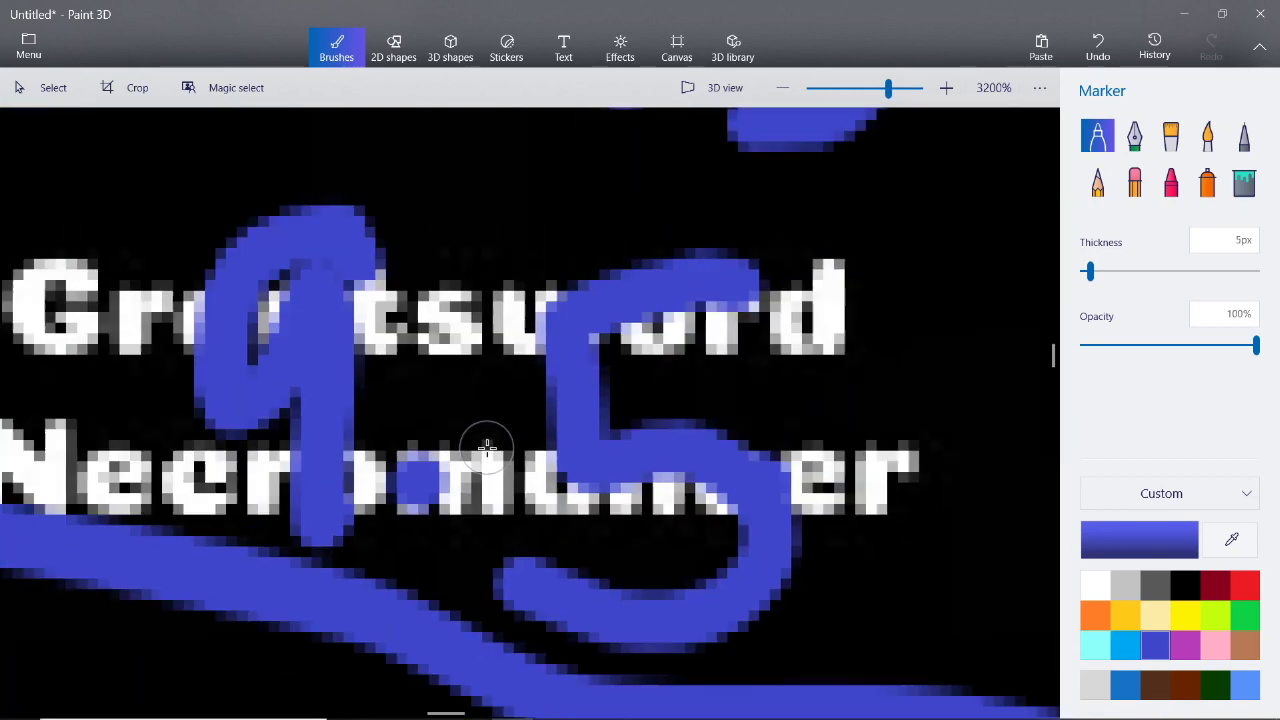
{"action": "scroll", "coordinate": [489, 446], "scroll_direction": "down", "scroll_amount": 3}
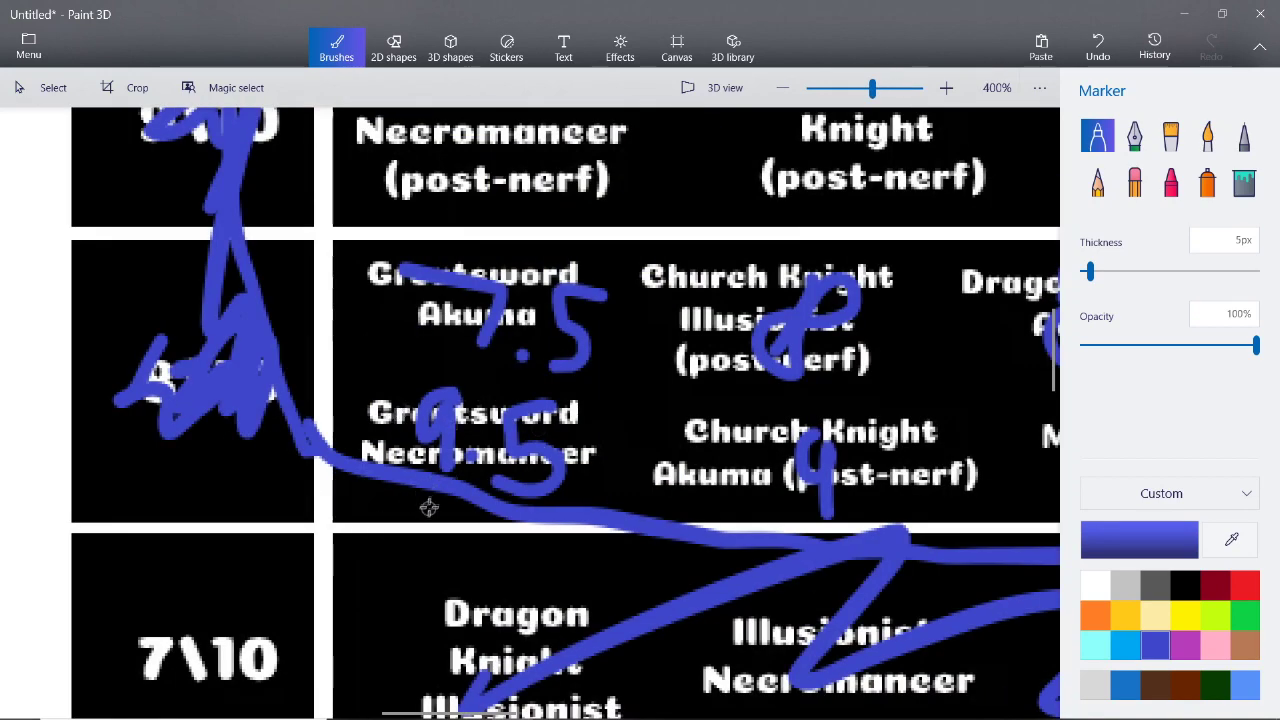
{"action": "left_click", "coordinate": [1082, 62]}
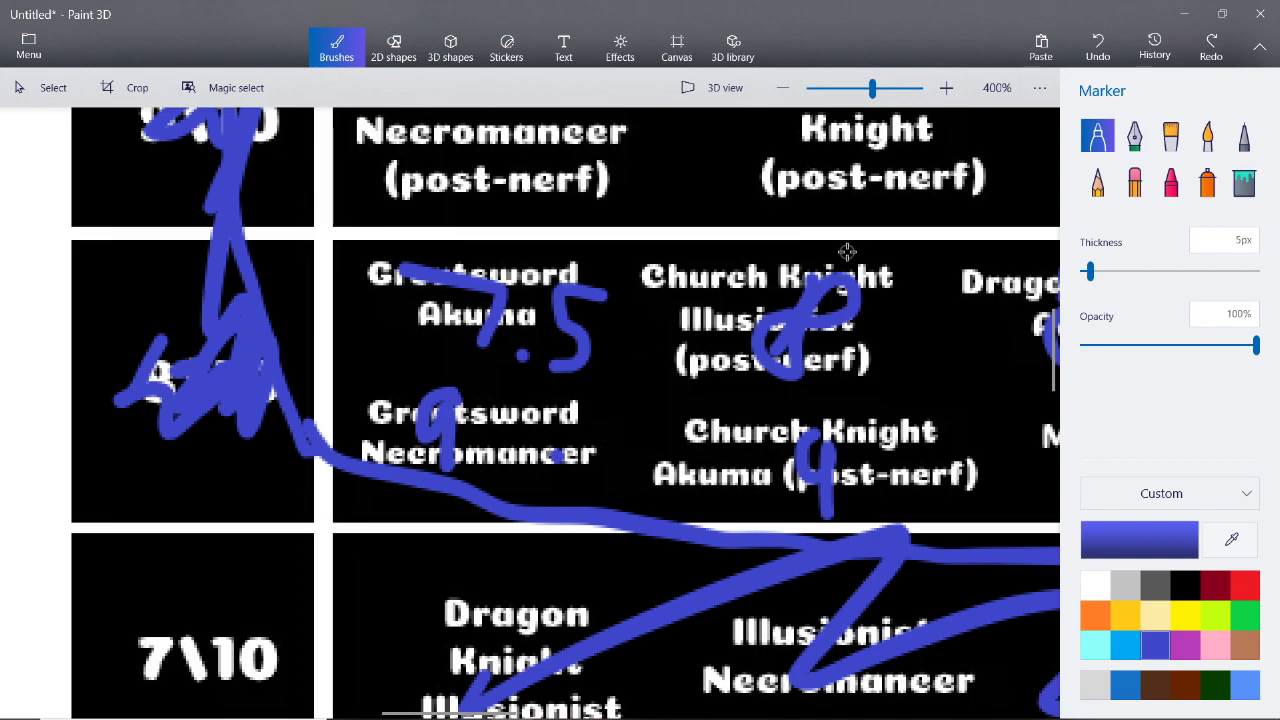
{"action": "scroll", "coordinate": [911, 253], "scroll_direction": "down", "scroll_amount": 5}
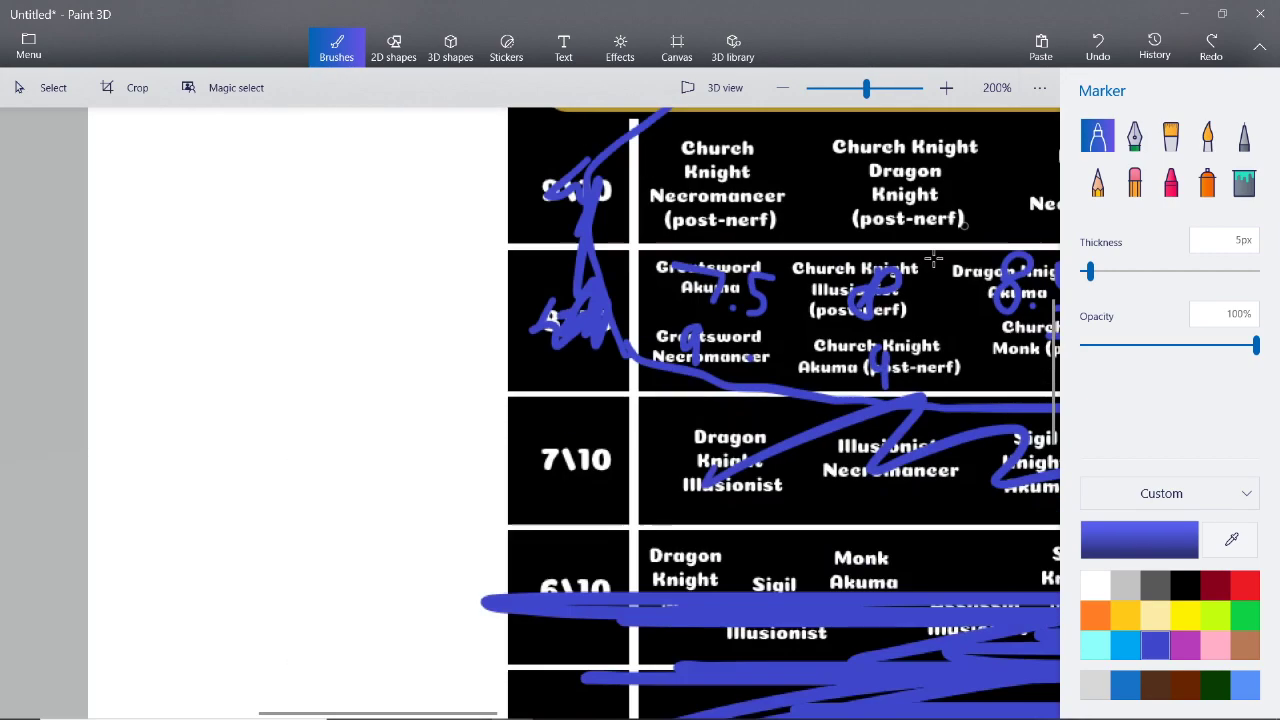
{"action": "scroll", "coordinate": [687, 232], "scroll_direction": "up", "scroll_amount": 6}
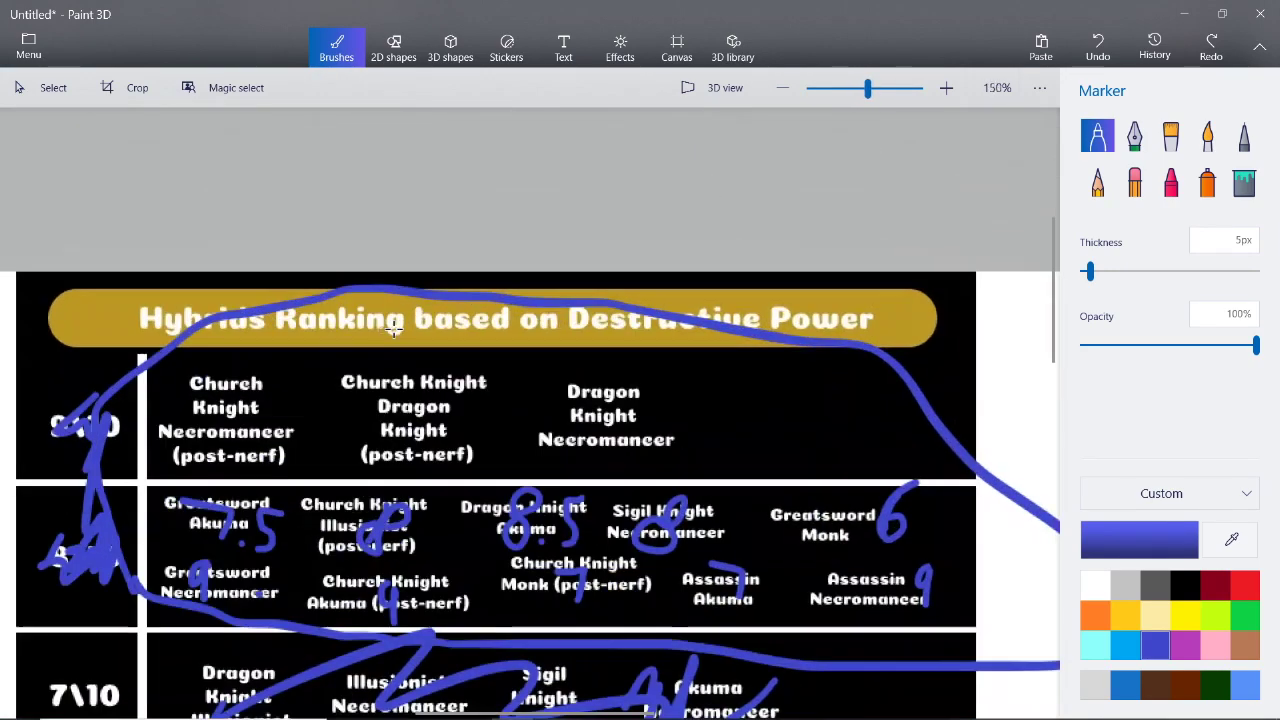
{"action": "scroll", "coordinate": [754, 450], "scroll_direction": "down", "scroll_amount": 1}
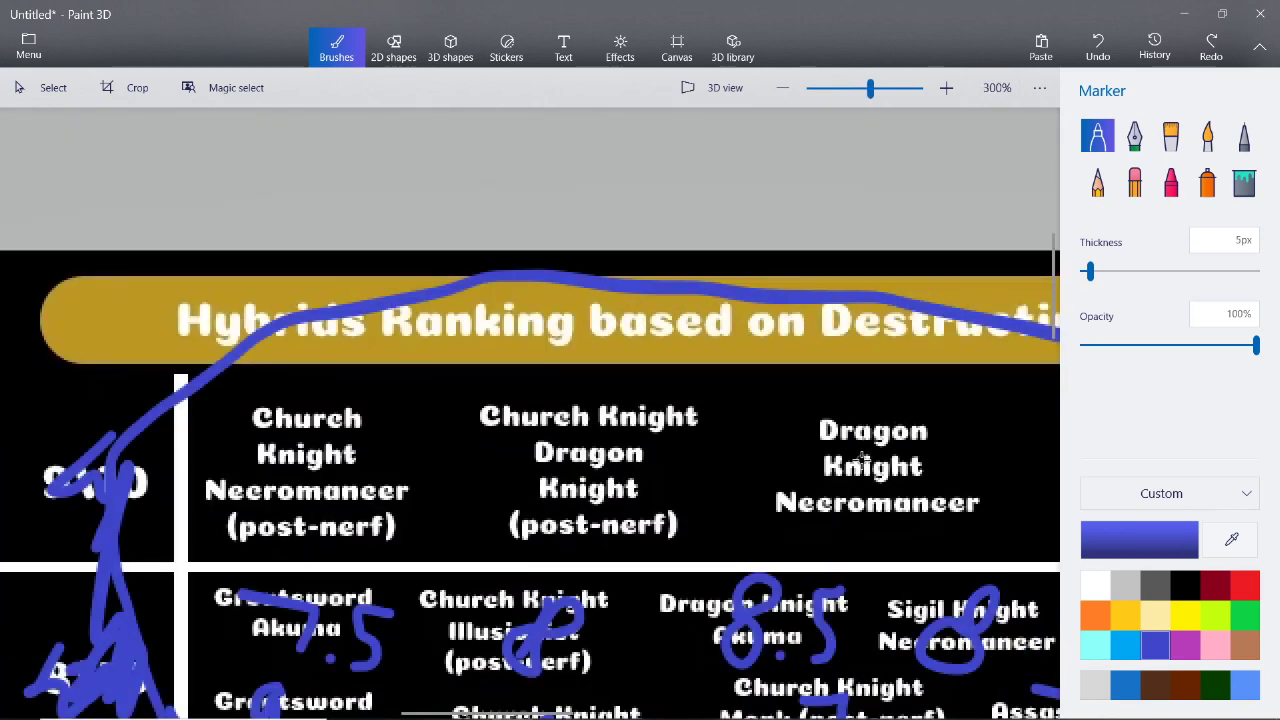